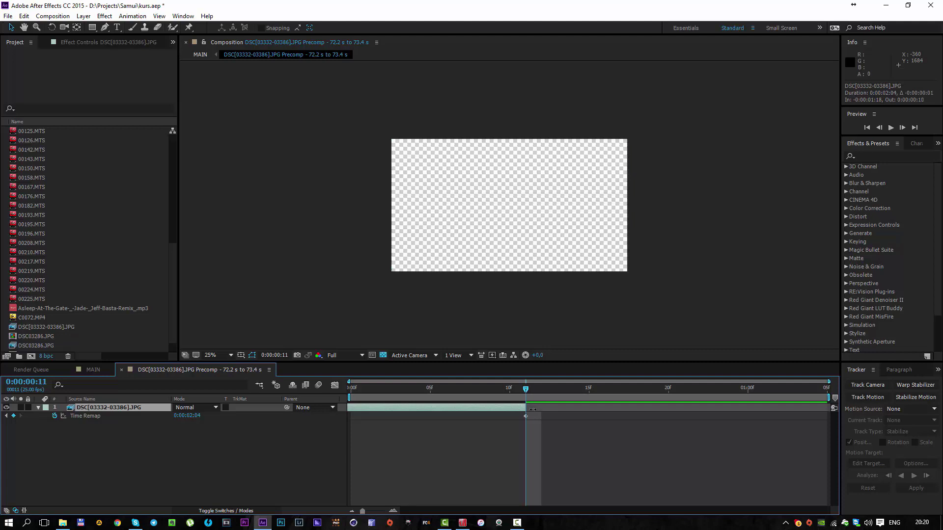
drag(376, 409, 669, 411)
drag(827, 416, 444, 428)
drag(386, 413, 827, 424)
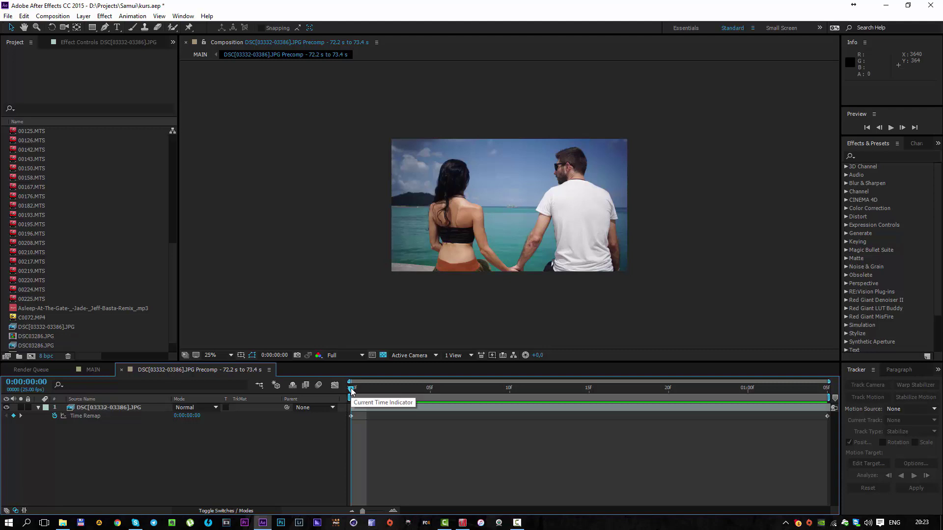
mouse_move(350, 388)
mouse_down()
mouse_move(839, 413)
mouse_move(347, 402)
mouse_up()
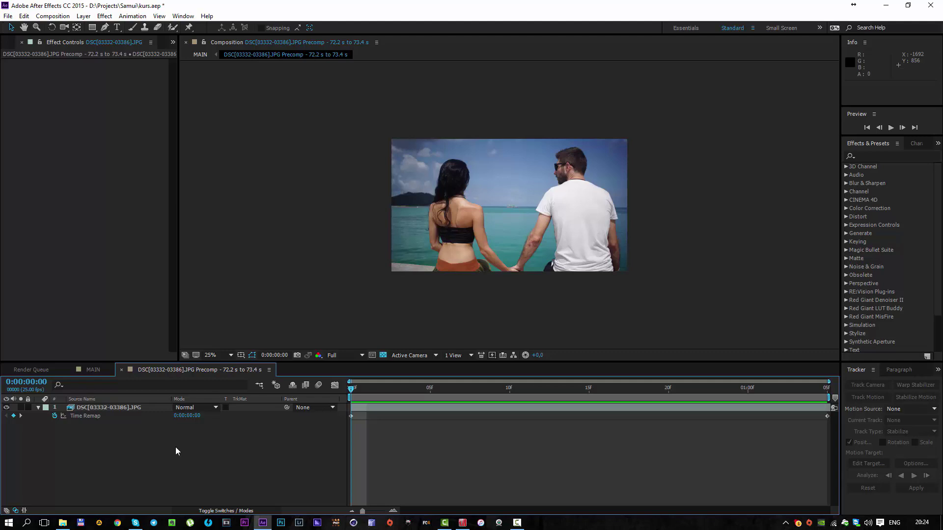
Double the composition's frame size with the 16:9 aspect ratio locked, and fit the image-sequence layer to the new frame
right_click(175, 447)
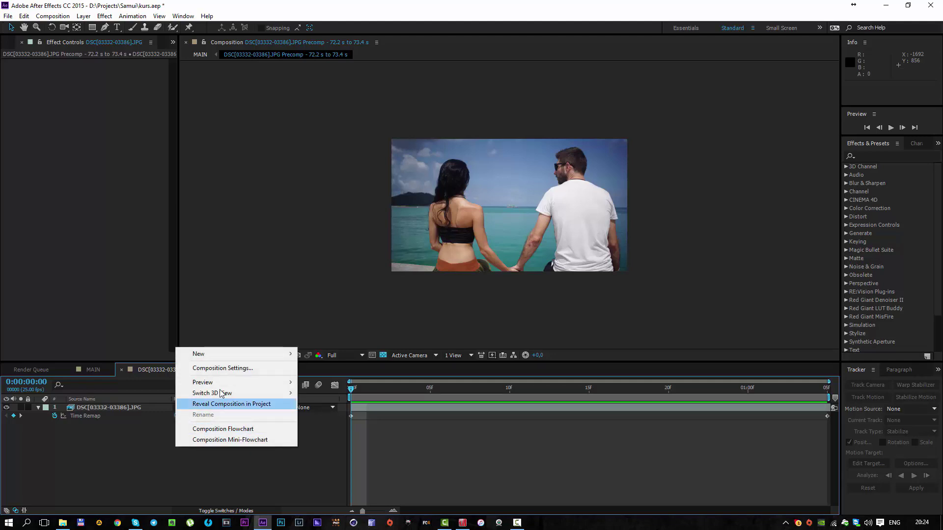
click(234, 369)
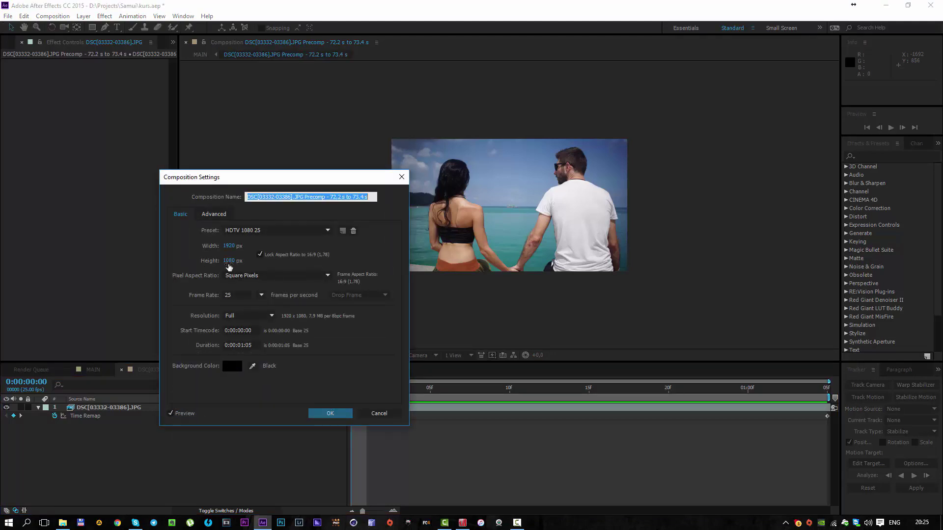
click(229, 264)
text(21)
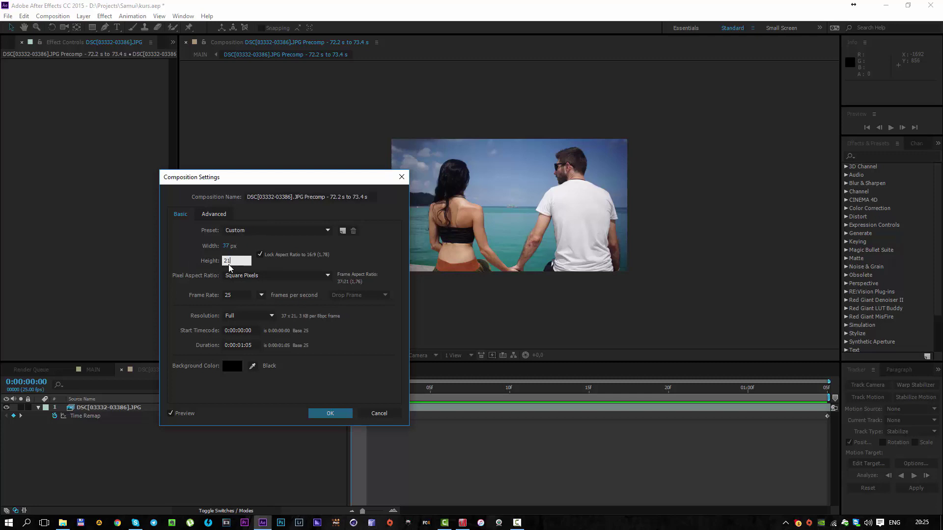
key(Return)
key(Return)
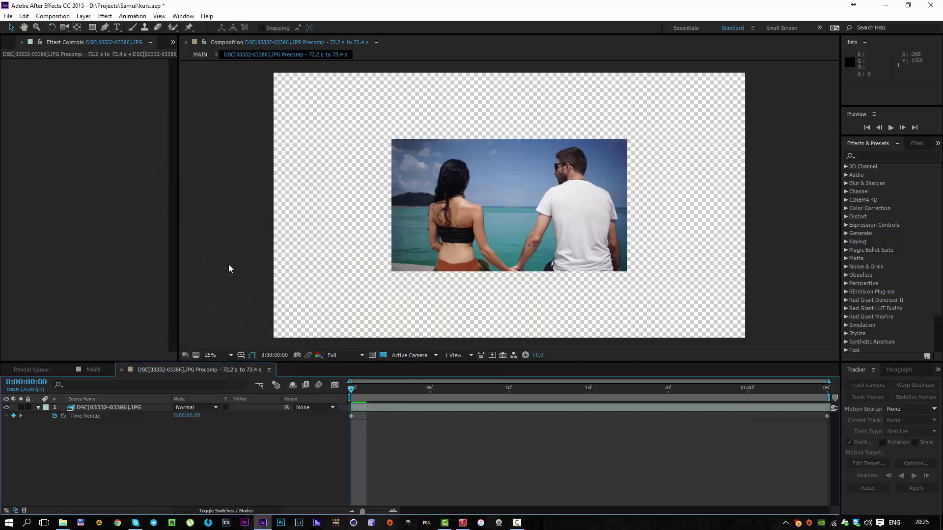
click(125, 409)
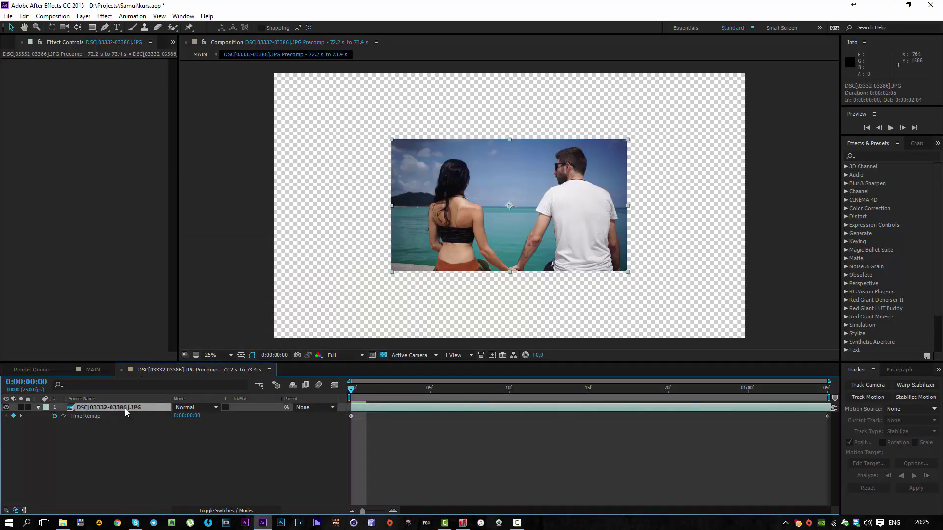
key(ctrl+alt+f)
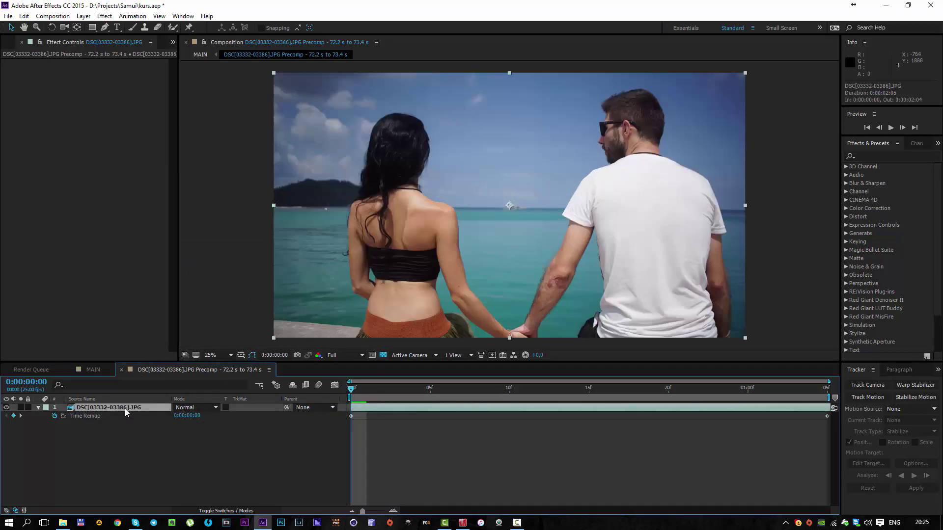
Run the precomp-and-trim script on the image-sequence layer, accepting Trimmed Comps as the comp folder name
click(7, 16)
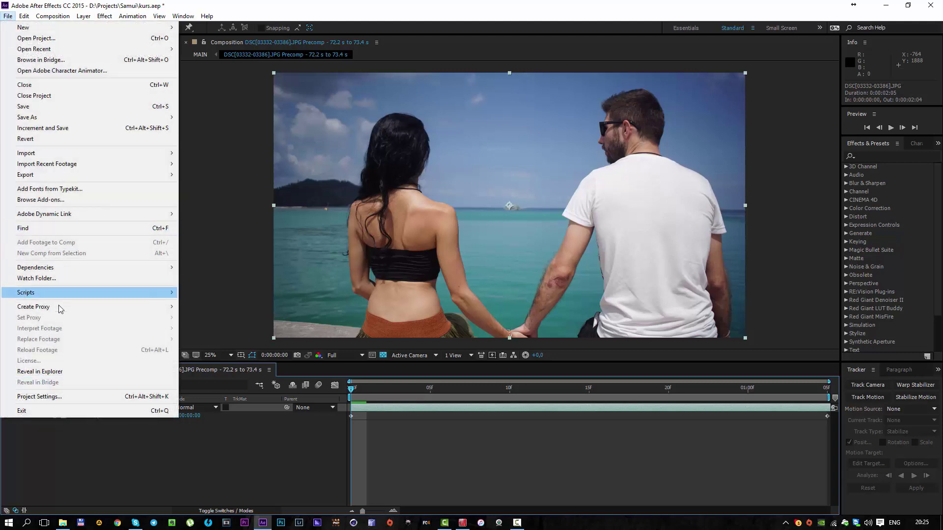
mouse_move(67, 297)
click(231, 436)
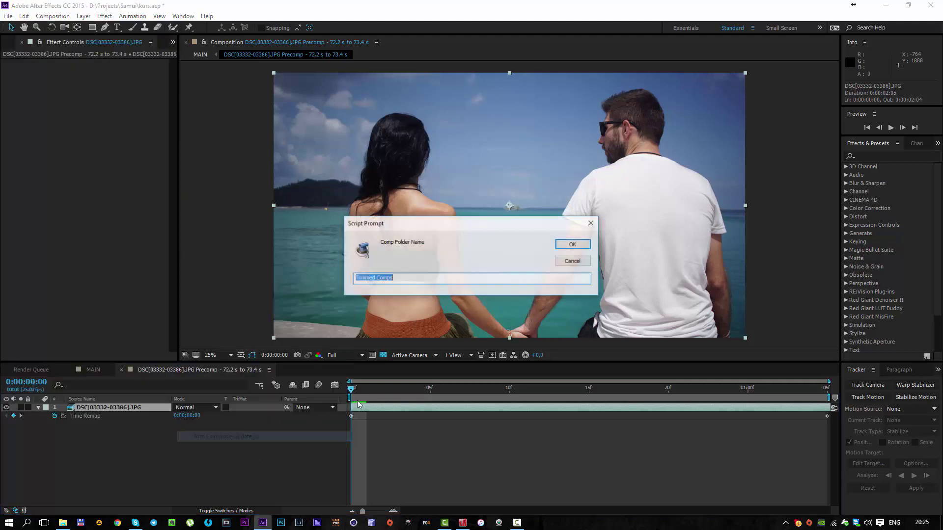
click(573, 245)
click(573, 244)
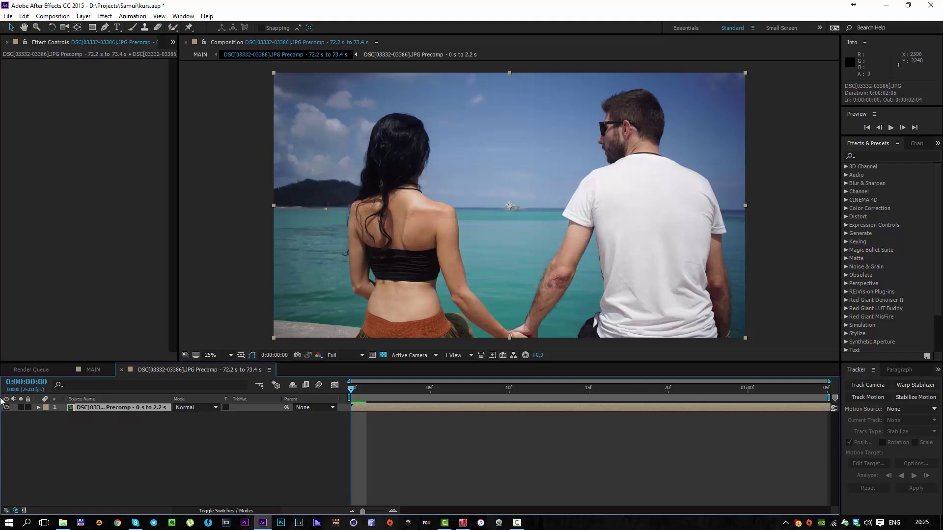
Try stabilizing the trimmed precomp with Warp Stabilizer VFX at 1% smoothness and preview the shot
click(86, 416)
click(104, 409)
click(916, 385)
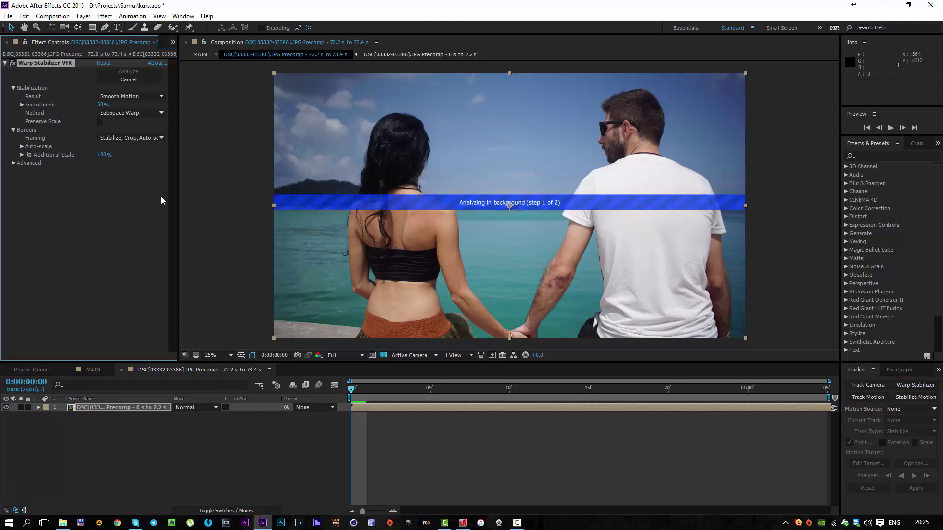
click(101, 106)
click(891, 127)
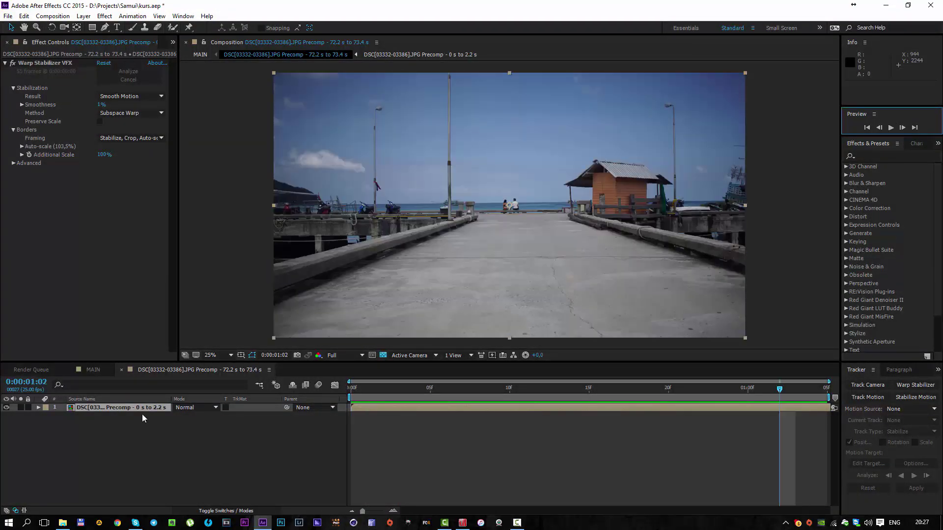
Return to the first frame and undo the Warp Stabilizer changes and the trimmed precomp
key(Home)
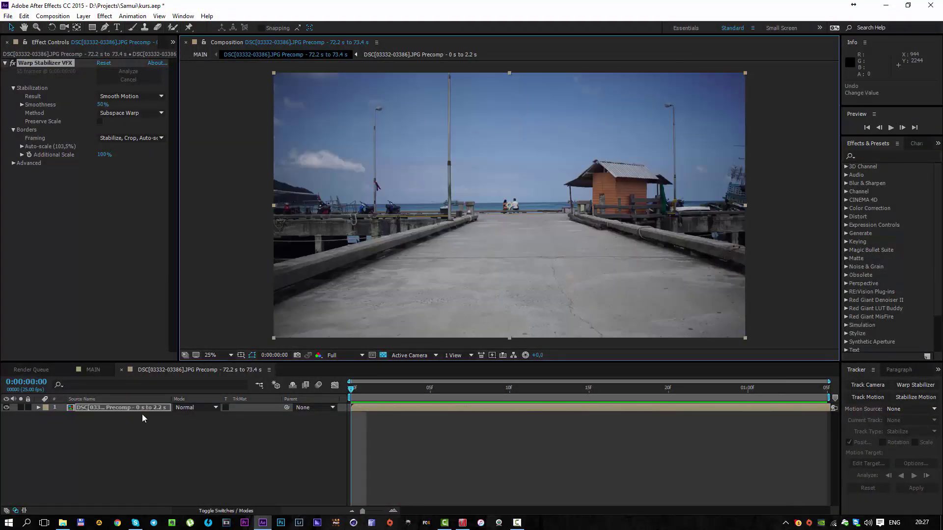
key(ctrl+z)
key(ctrl+z)
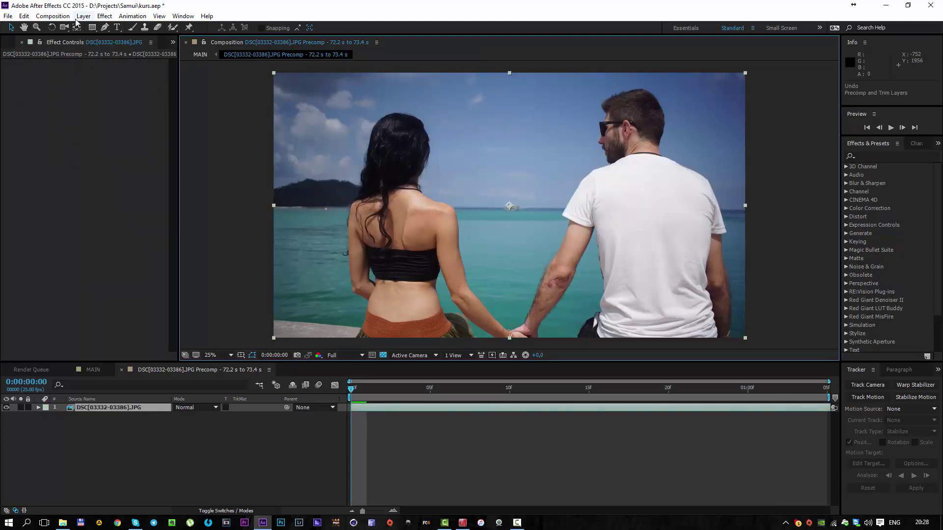
Add a null object to the composition and reselect the image-sequence layer
click(83, 15)
mouse_move(90, 28)
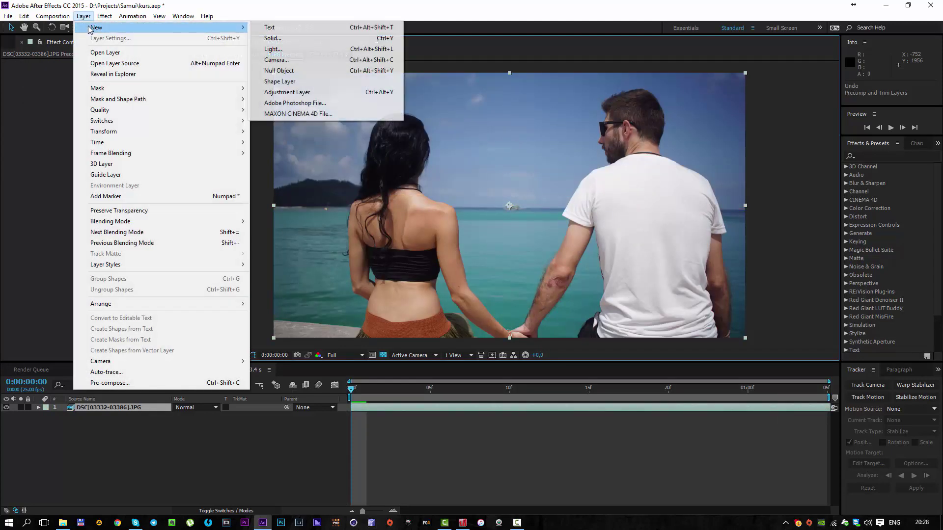
click(293, 71)
click(122, 416)
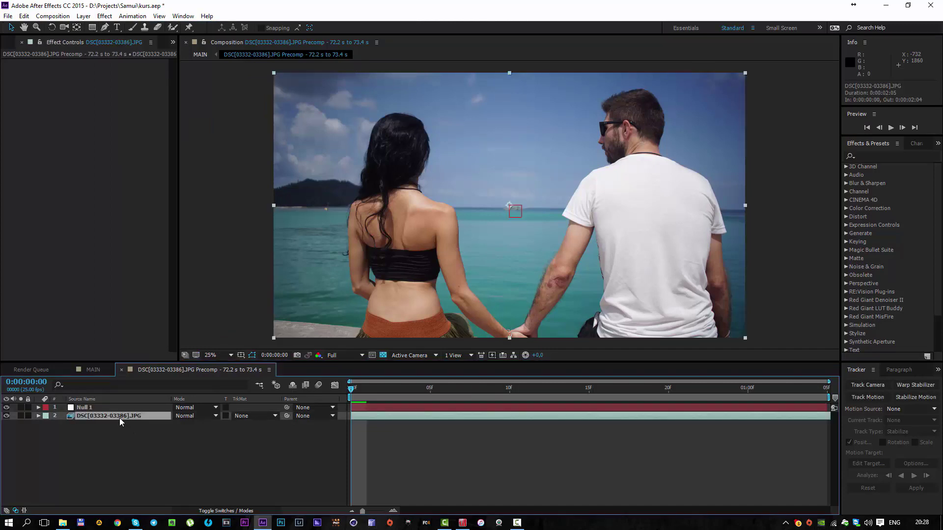
Precompose and trim the image-sequence layer beneath the null using the precomp script
click(9, 16)
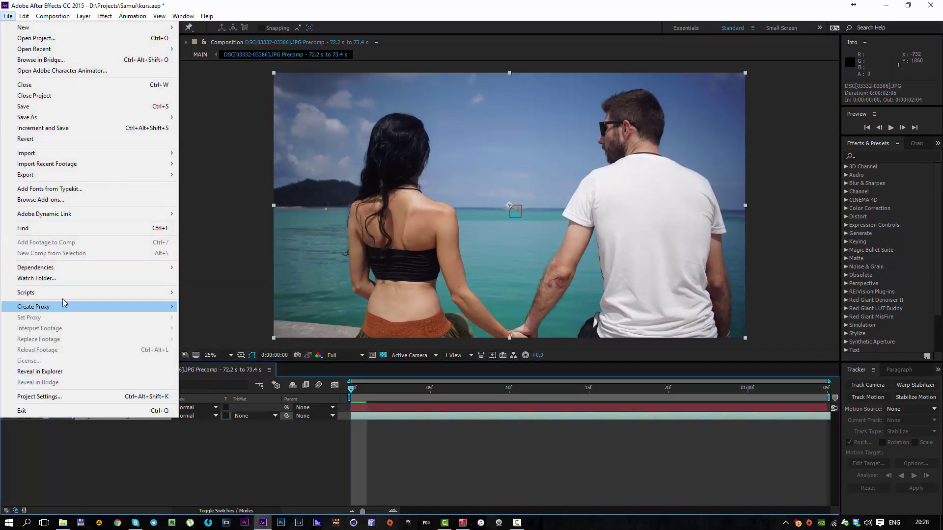
mouse_move(64, 293)
click(246, 437)
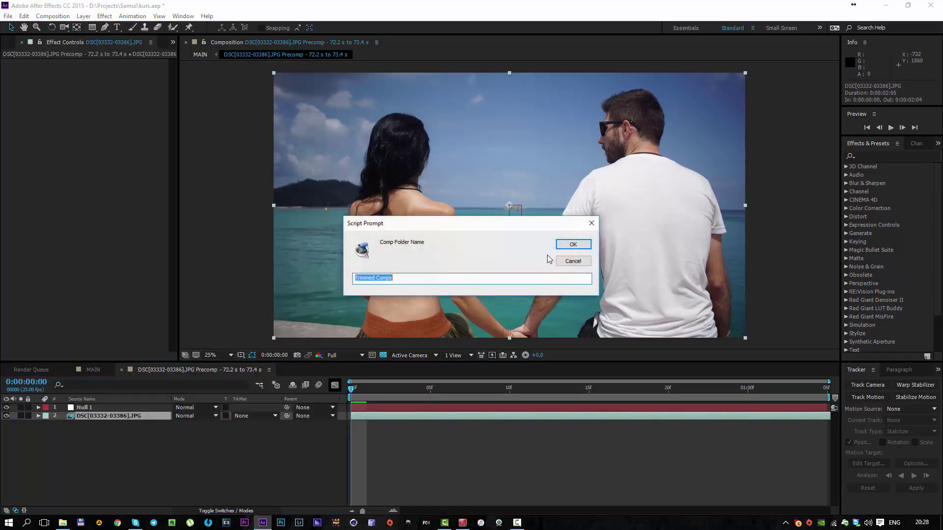
text(0)
click(572, 245)
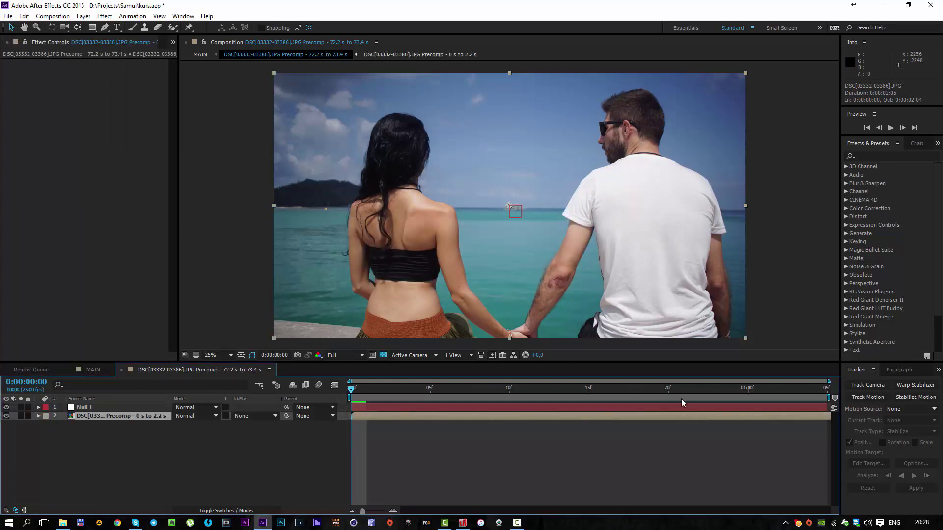
Start Stabilize Motion tracking on the trimmed precomp layer and enlarge the track point's search and feature regions
click(907, 397)
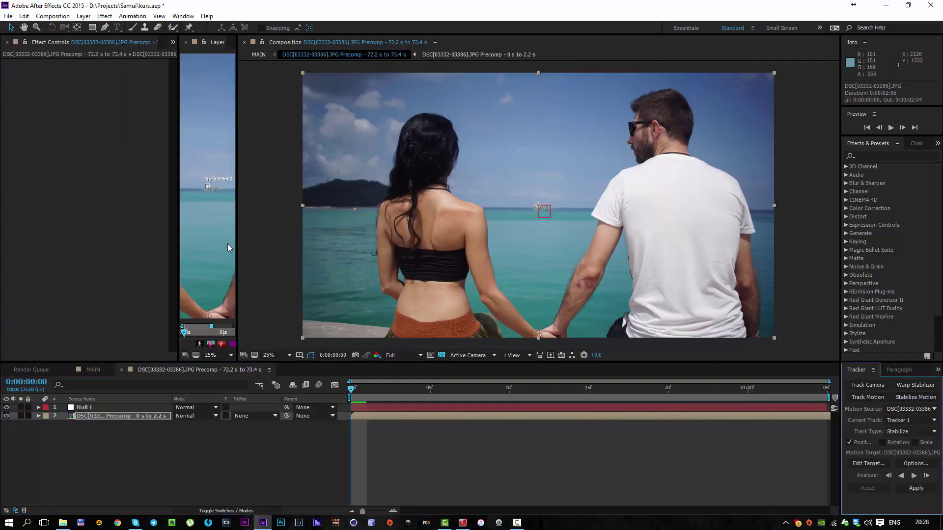
drag(236, 246, 700, 256)
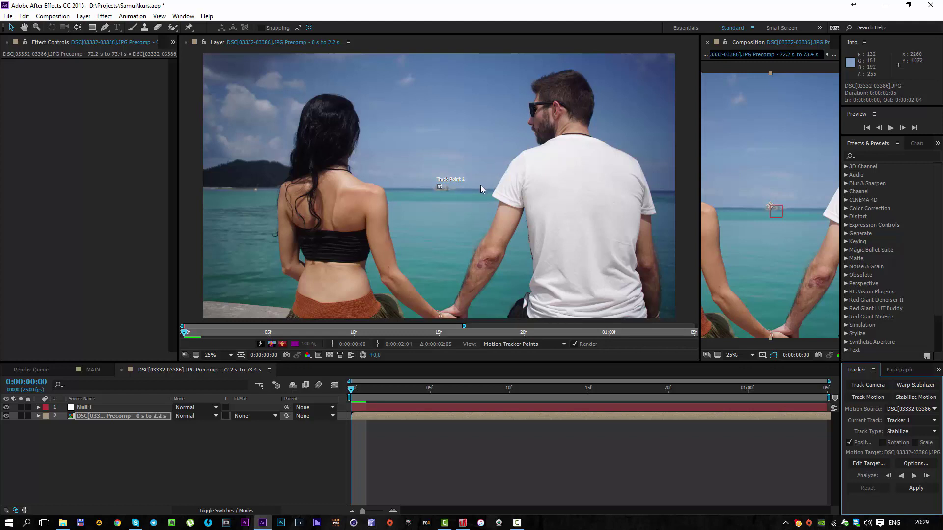
key(period)
key(period)
key(period)
key(period)
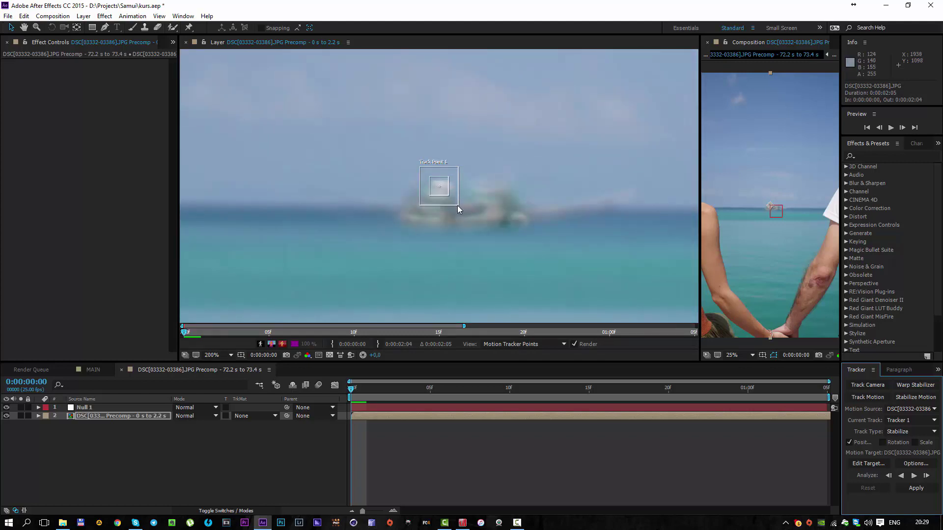
drag(458, 205, 614, 310)
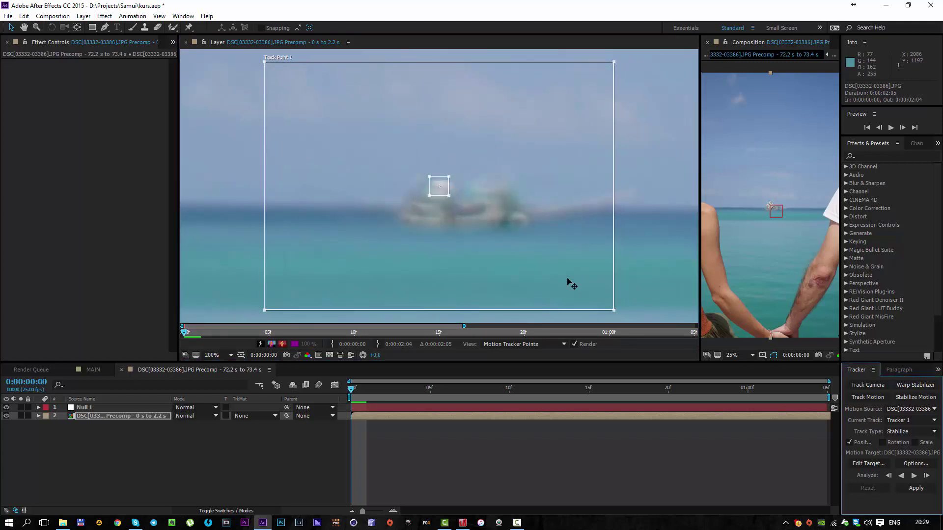
drag(450, 197, 487, 302)
Move the track point onto the front corner of the man's sunglasses and resize its feature and search regions around it
key(comma)
key(comma)
key(comma)
key(comma)
scroll(393, 257, up, 2)
drag(534, 221, 395, 321)
drag(325, 293, 501, 124)
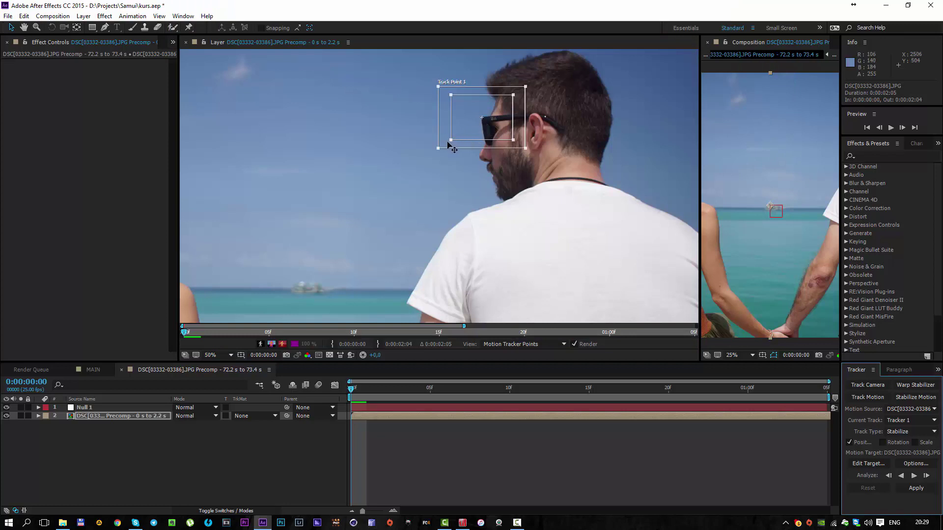
drag(451, 142, 473, 130)
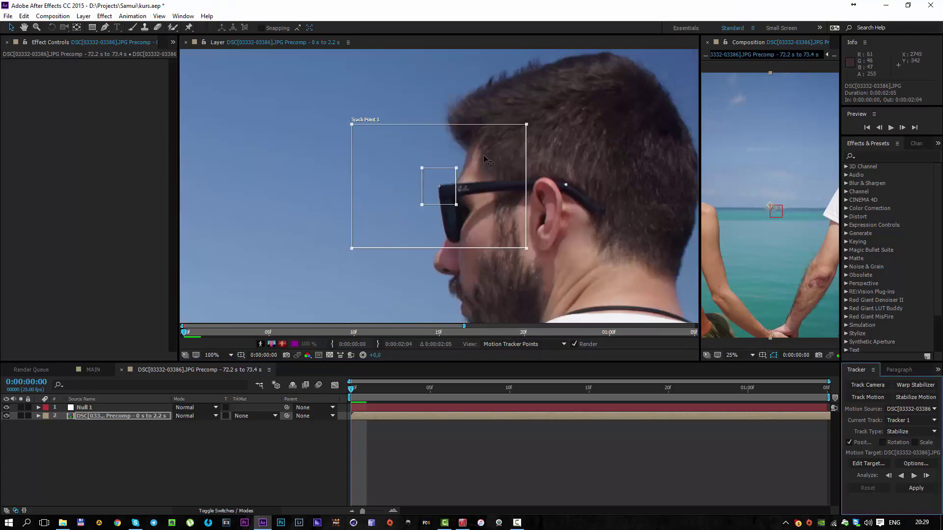
key(period)
mouse_move(348, 251)
mouse_down()
mouse_move(308, 287)
mouse_move(375, 238)
mouse_move(319, 293)
mouse_move(397, 227)
mouse_move(350, 261)
mouse_up()
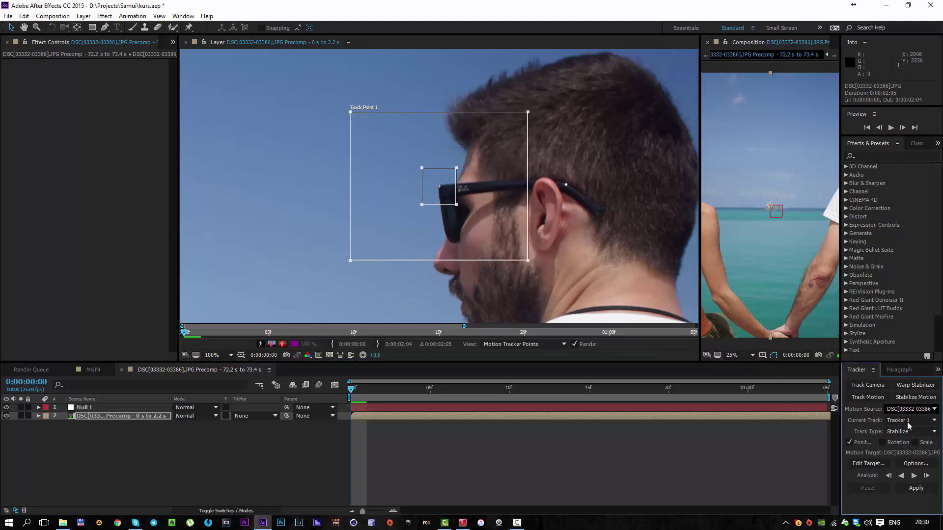
Analyze the track forward, stop it at frame 1, and move the track point back onto the sunglasses' front corner
click(915, 476)
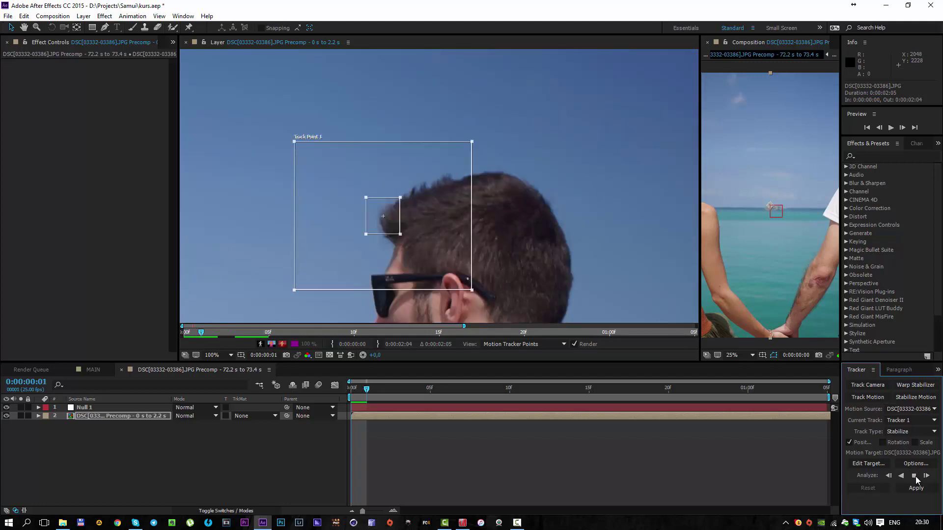
click(914, 476)
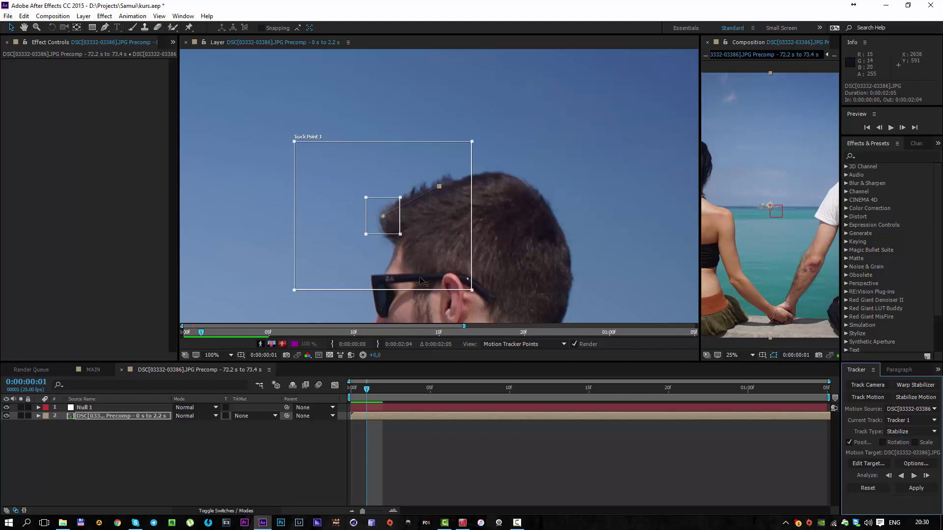
drag(406, 260, 478, 222)
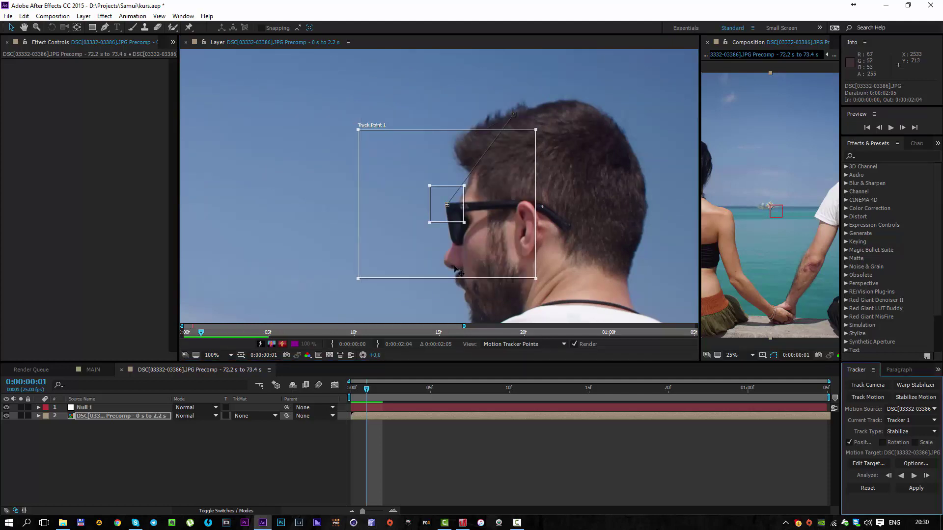
key(Page_Up)
drag(545, 159, 455, 237)
key(Page_Down)
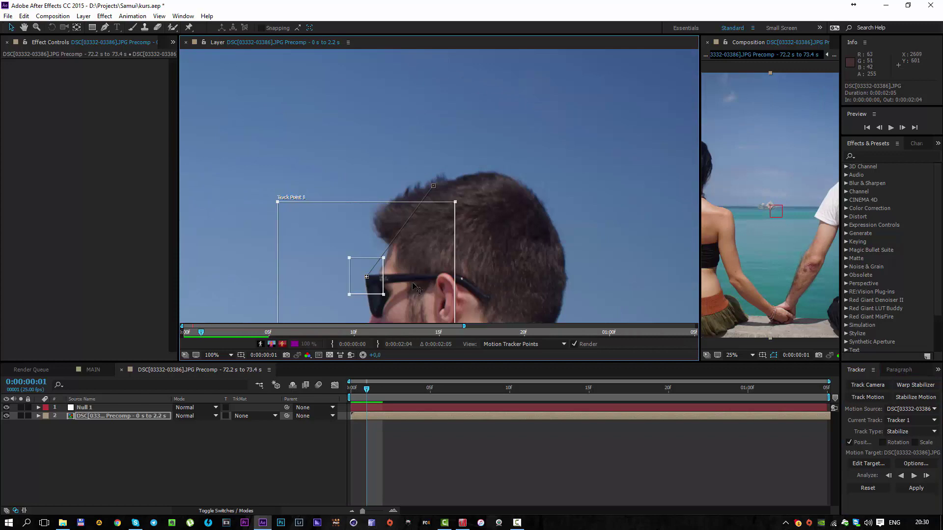
drag(406, 316, 486, 212)
Advance frame by frame from frame 2 to 0:00:01:04, manually repositioning the track point on the man's sunglasses
key(Page_Down)
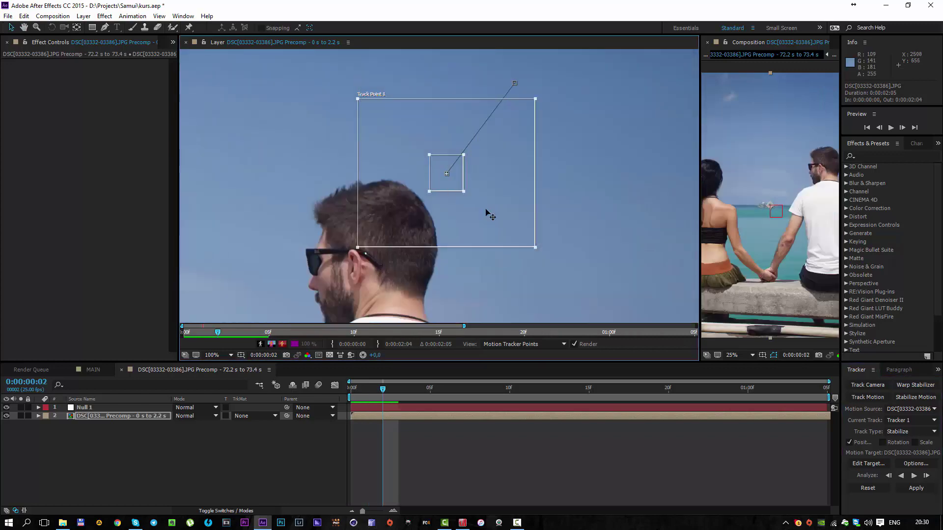
drag(425, 269, 510, 218)
drag(581, 150, 437, 242)
key(alt+Page_Down)
drag(396, 183, 359, 287)
key(alt+Page_Down)
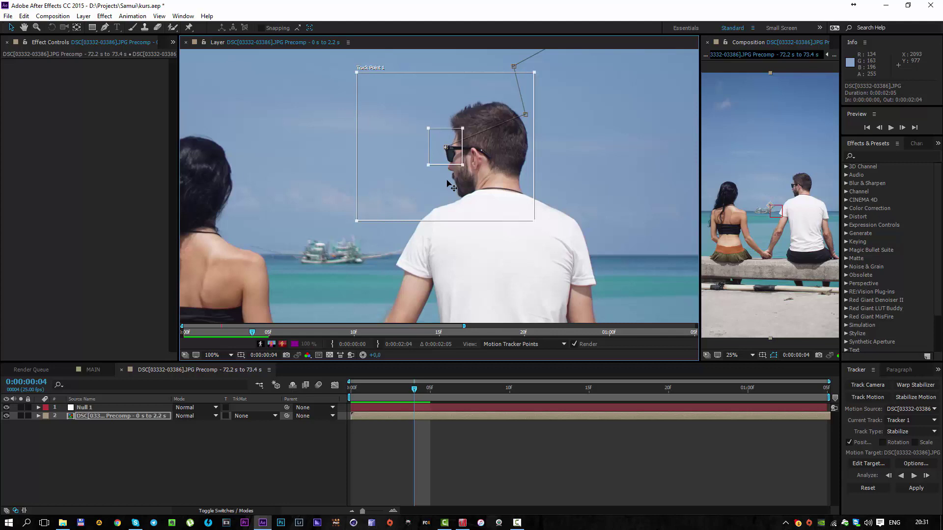
scroll(448, 185, up, 5)
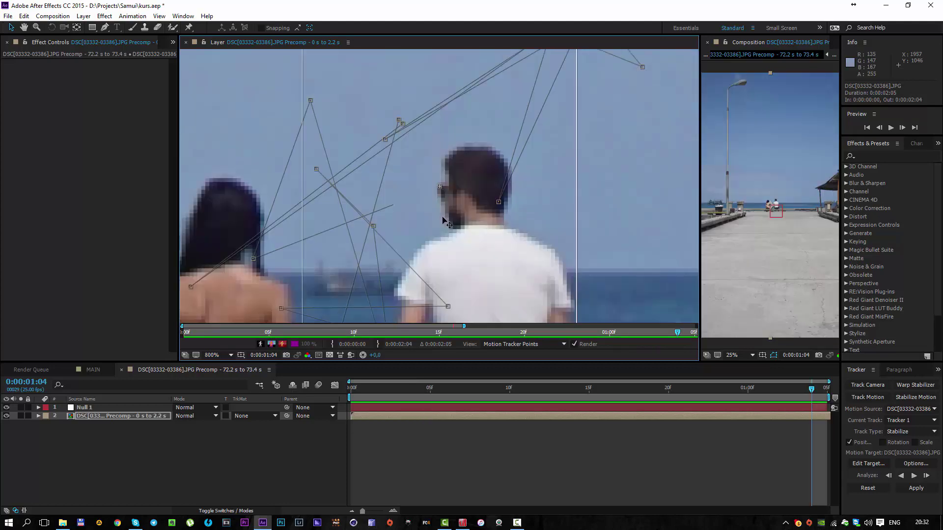
scroll(447, 223, down, 12)
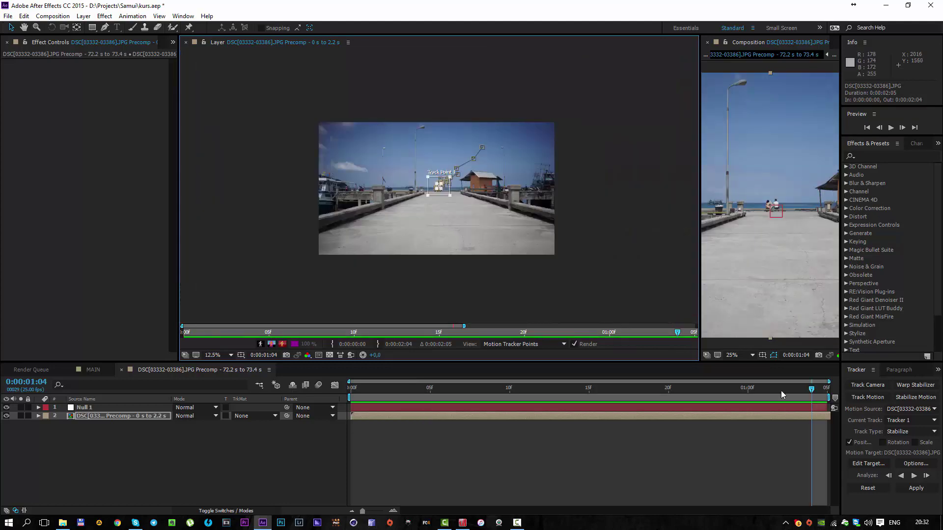
Apply the stabilization track in both X and Y dimensions and enlarge the composition view
click(916, 489)
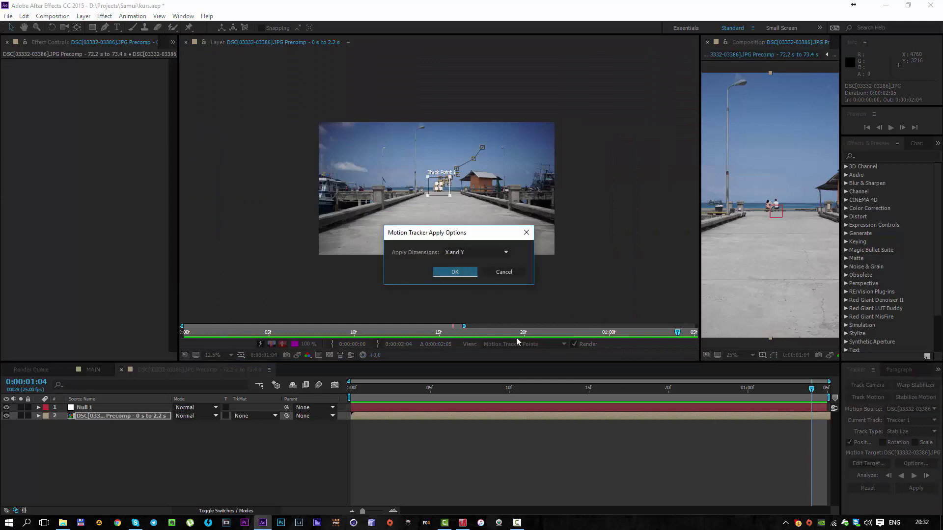
click(456, 272)
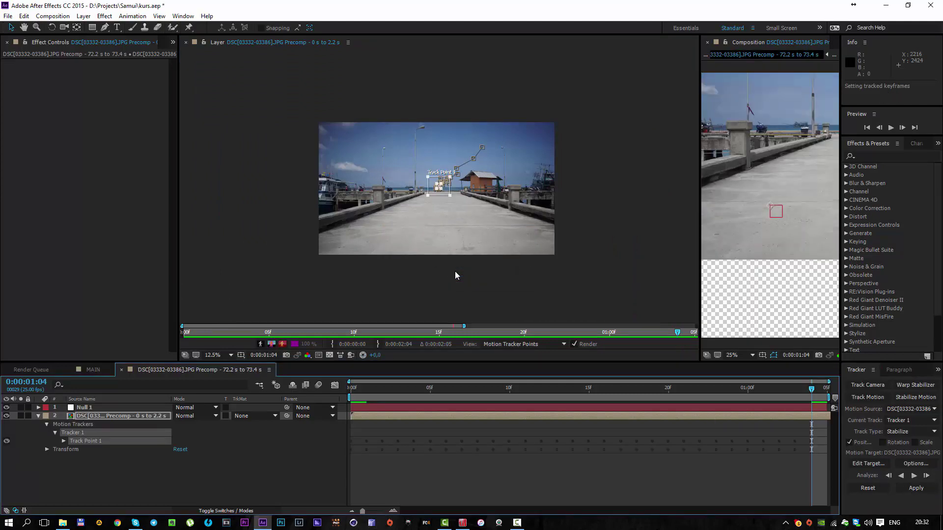
drag(701, 162, 197, 162)
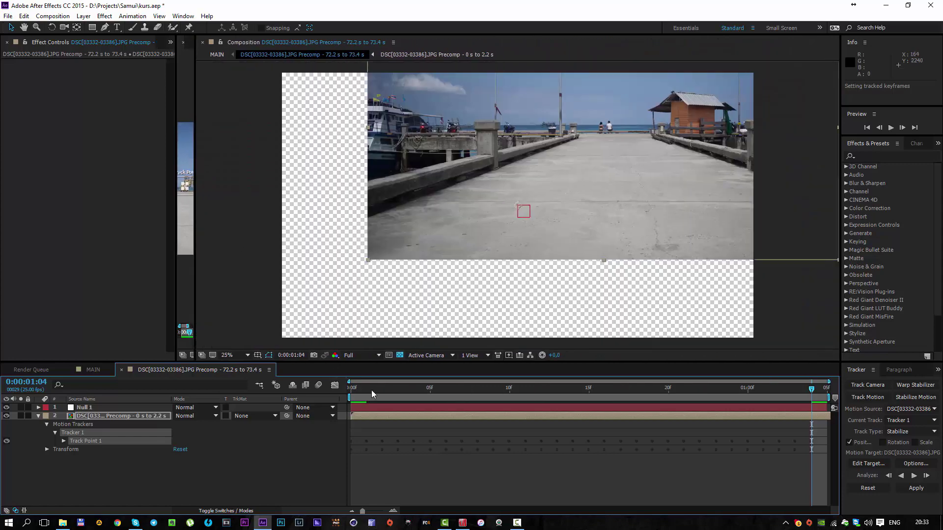
Play the stabilized composition from its first frame and check the framing around 0:00:00:18
key(Home)
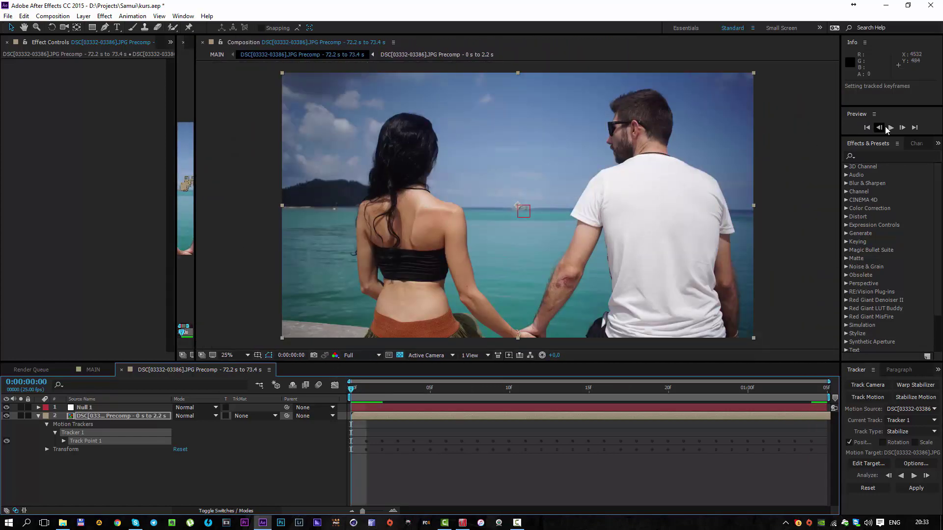
click(891, 128)
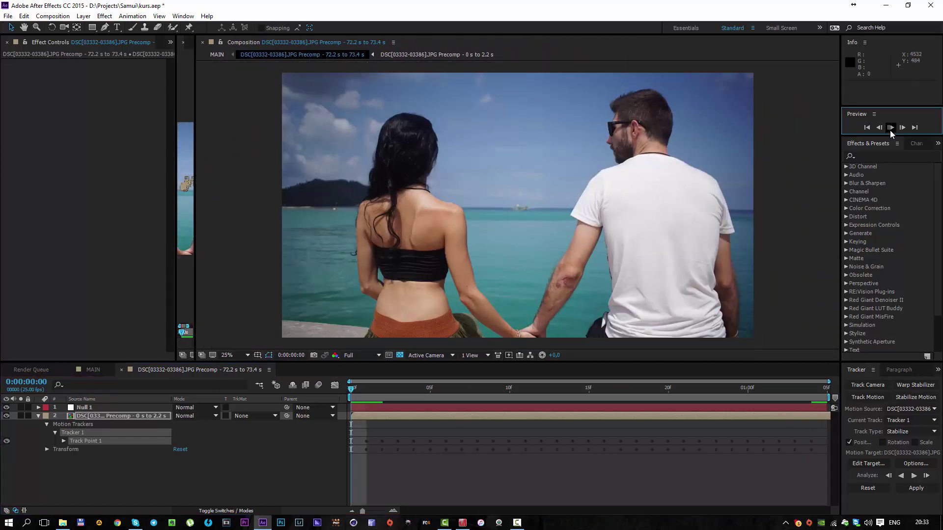
click(890, 128)
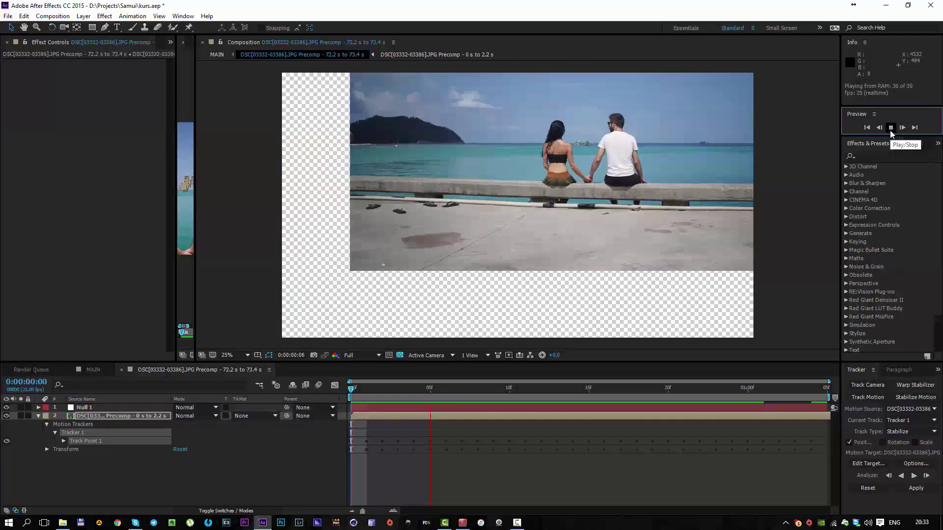
click(636, 391)
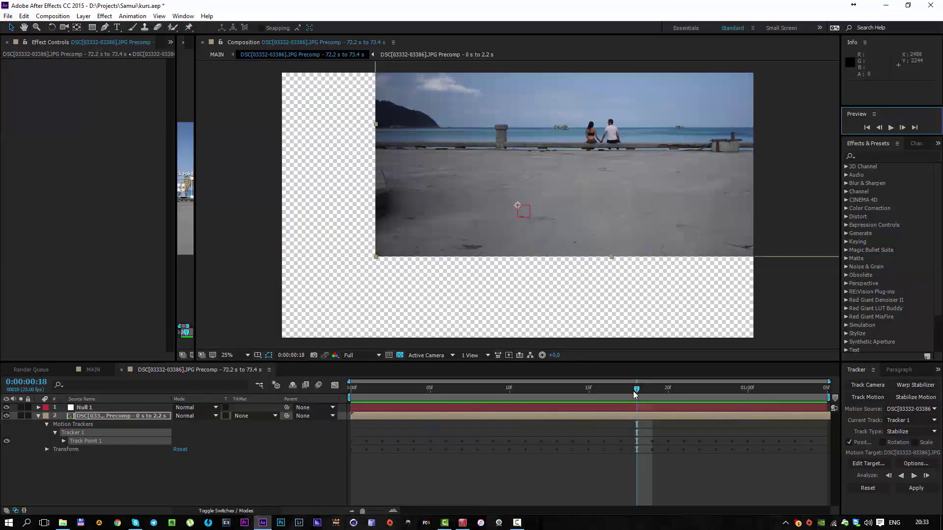
At the first frame, parent the precomp layer to Null 1 and enable Position keyframing on the null
drag(633, 391, 337, 402)
click(148, 420)
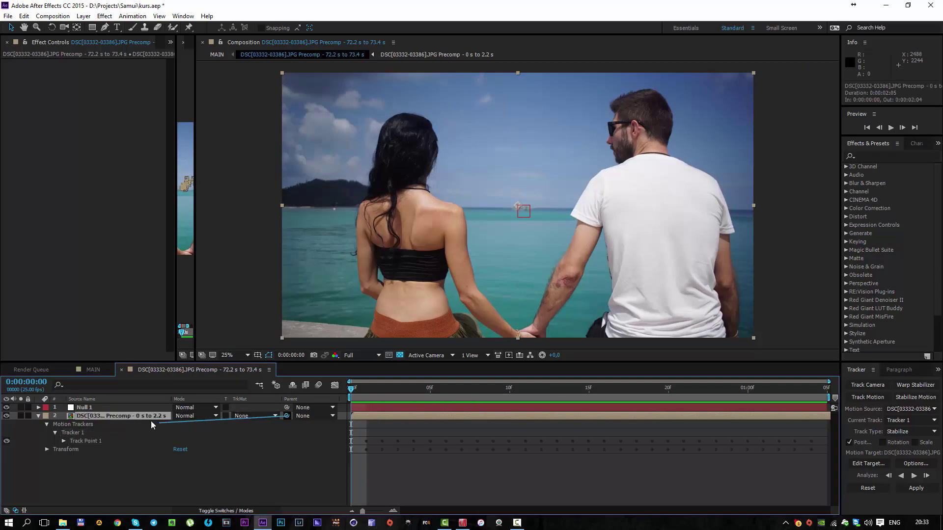
drag(143, 416, 107, 405)
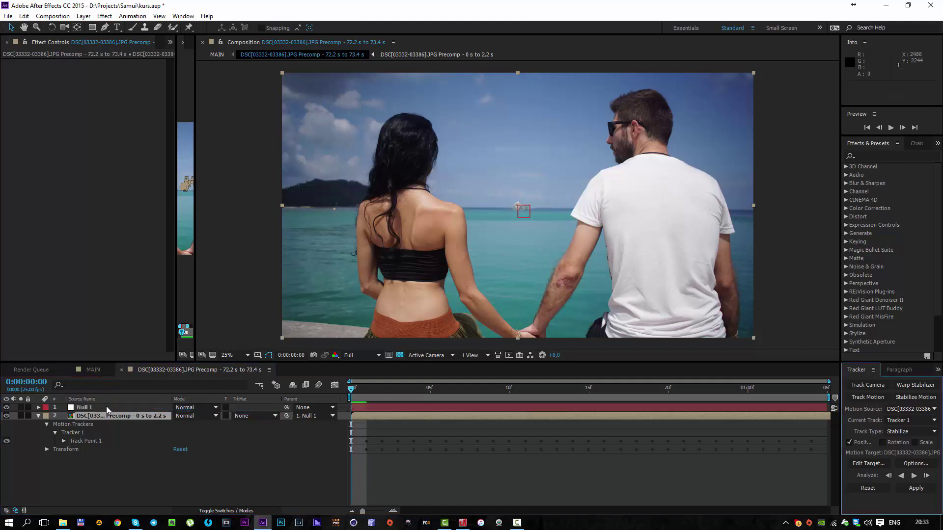
click(107, 407)
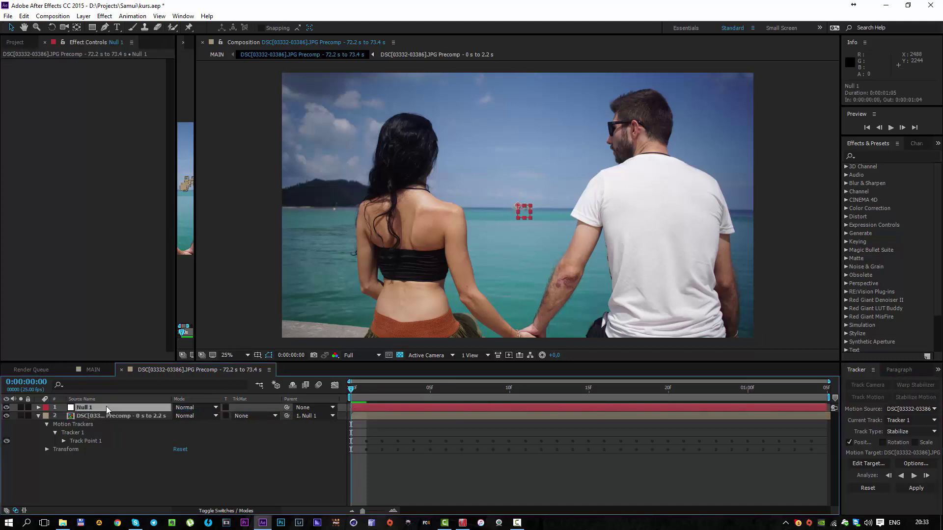
key(p)
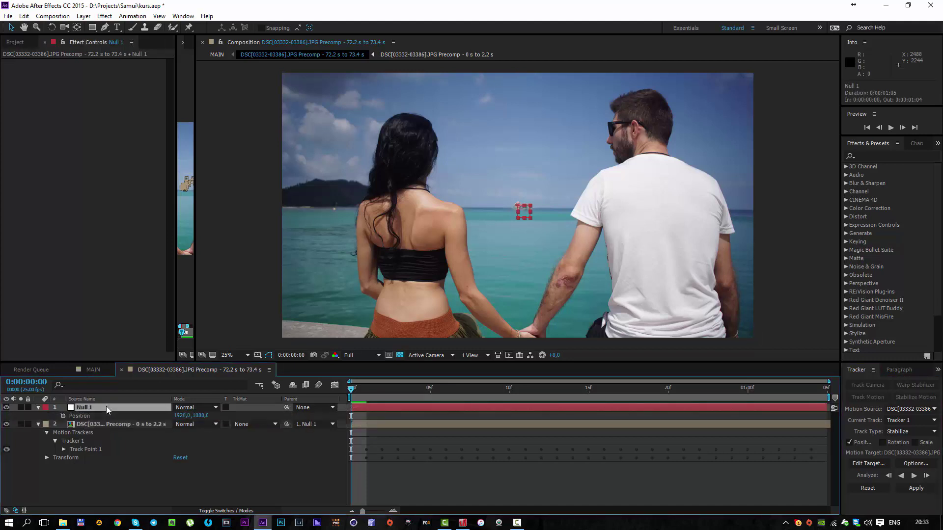
click(62, 416)
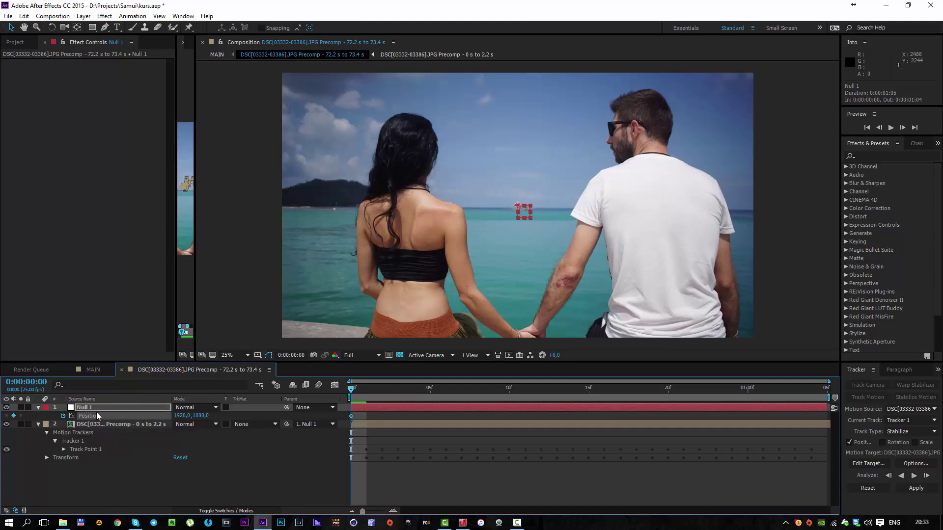
Move Null 1 to refill the frame, keyframing Position 1224, 1716 at 0:00:01:04 and 1248, 1677 at 0:00:00:15
drag(351, 389, 843, 391)
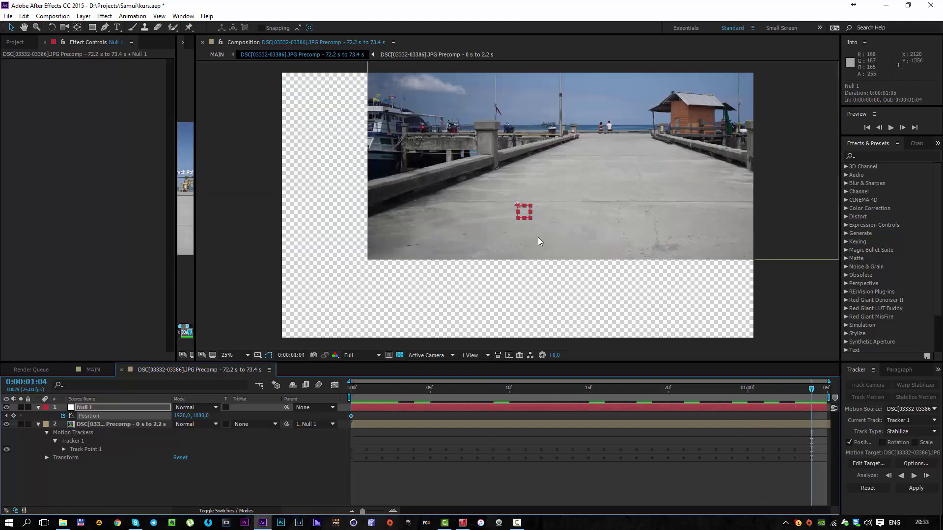
drag(519, 209, 433, 285)
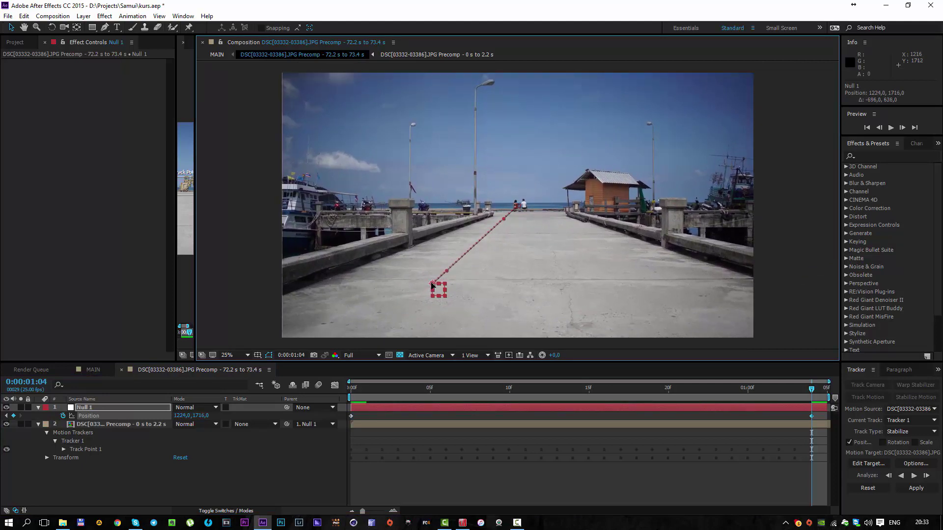
mouse_move(573, 389)
mouse_down()
mouse_move(590, 392)
mouse_move(581, 392)
mouse_up()
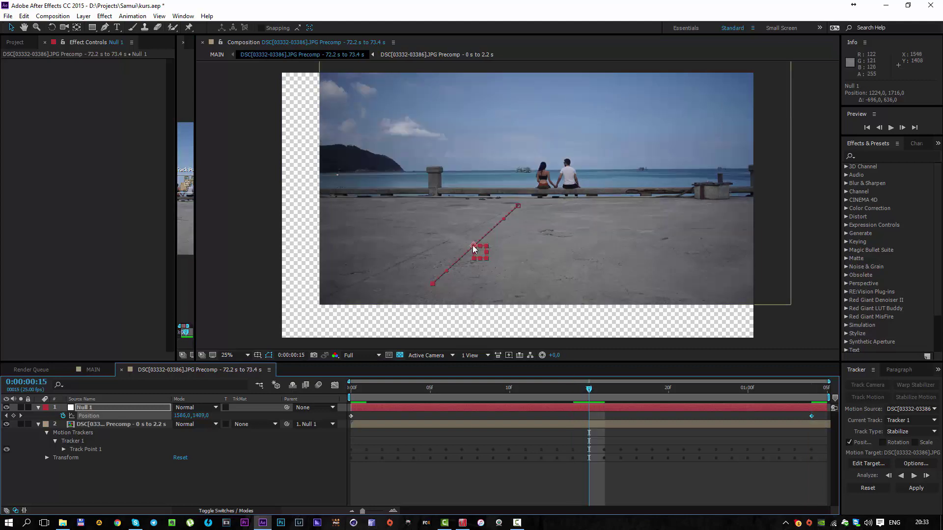
drag(475, 250, 435, 281)
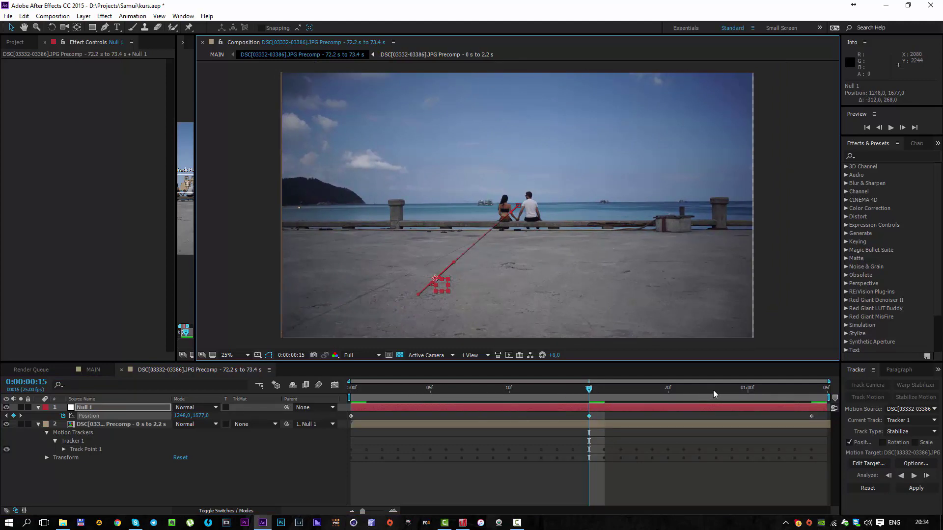
Add Position keyframes for Null 1 at 0:00:00:08 and 0:00:00:04, shifting the image over the empty edges
drag(718, 390, 478, 388)
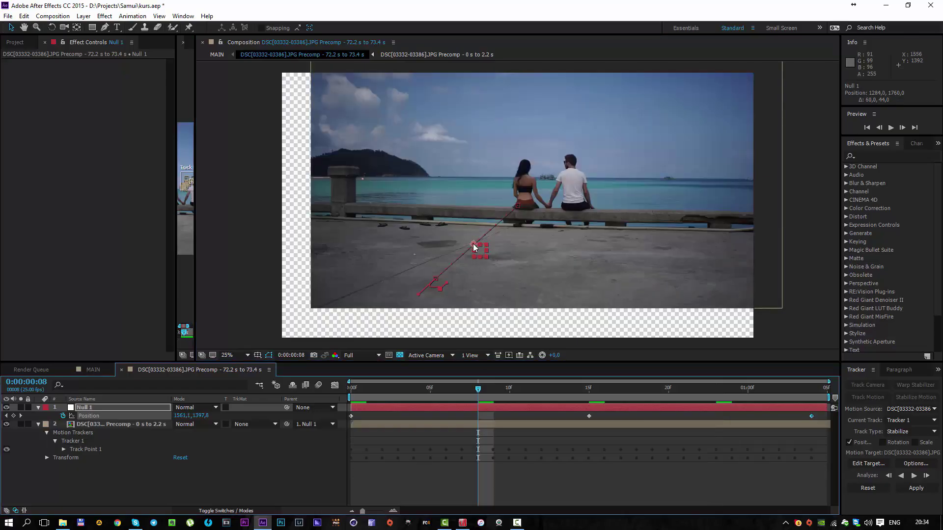
drag(475, 247, 445, 276)
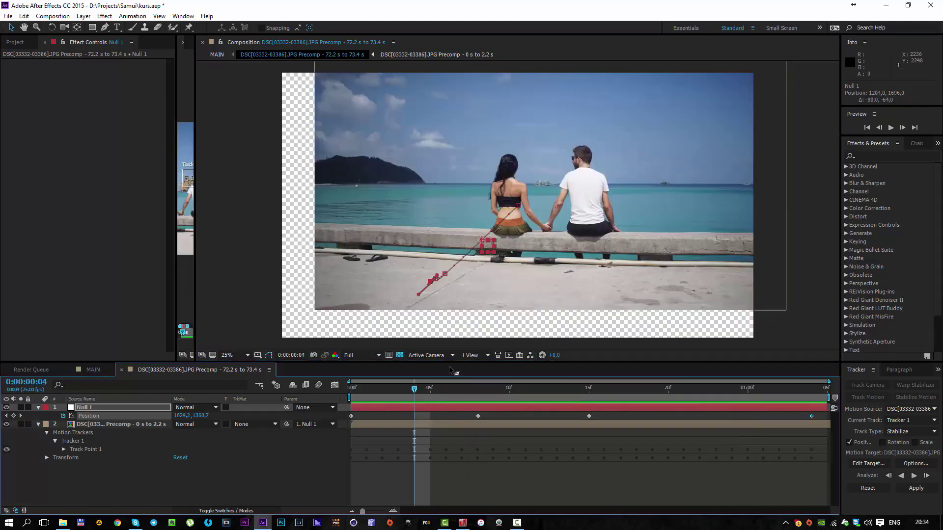
drag(482, 244, 448, 270)
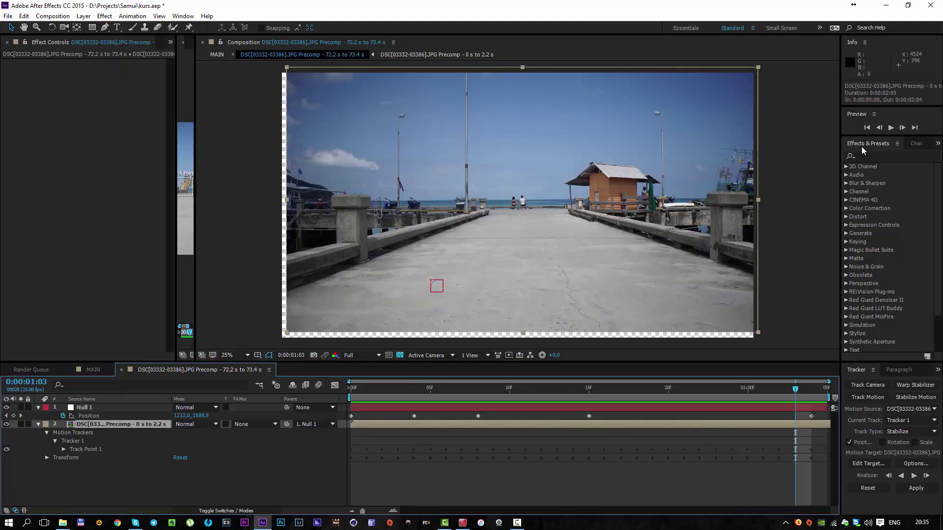
Search the effects for Motion Tile and apply it to the precomp layer
click(878, 156)
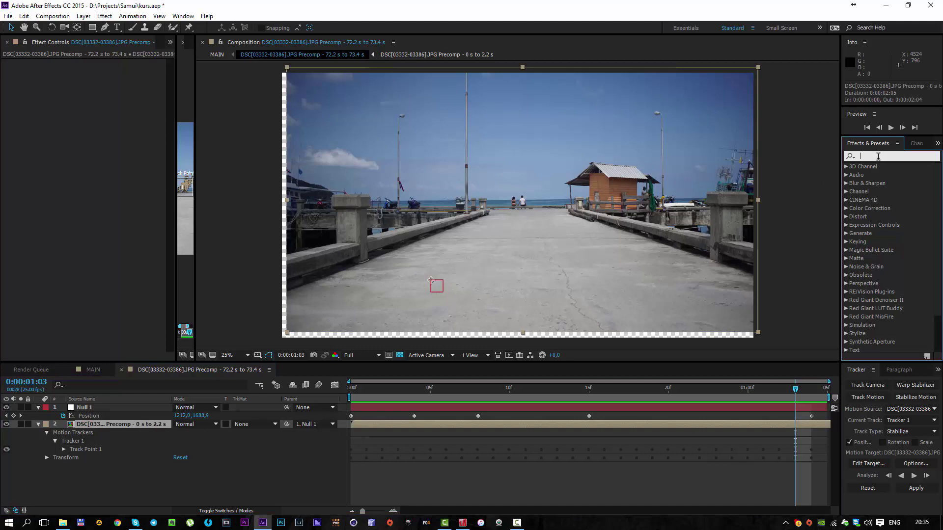
text(motion)
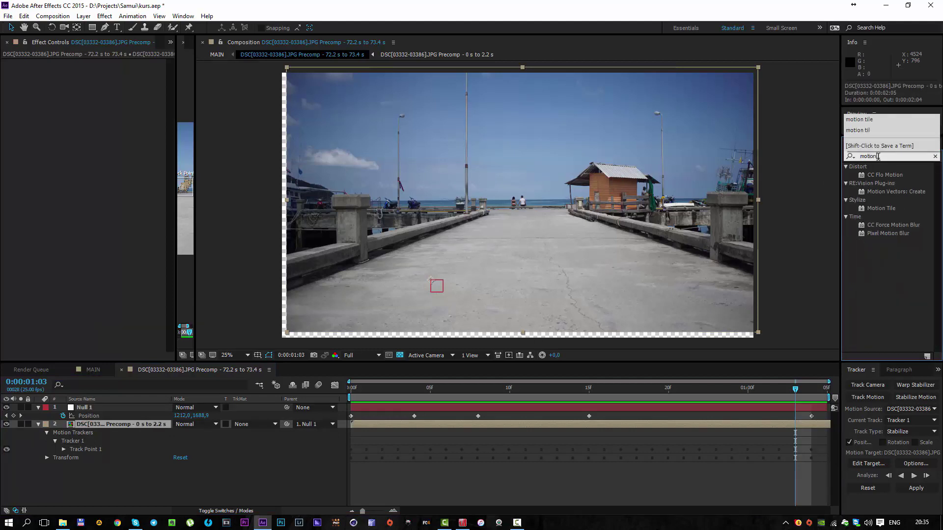
text( tile)
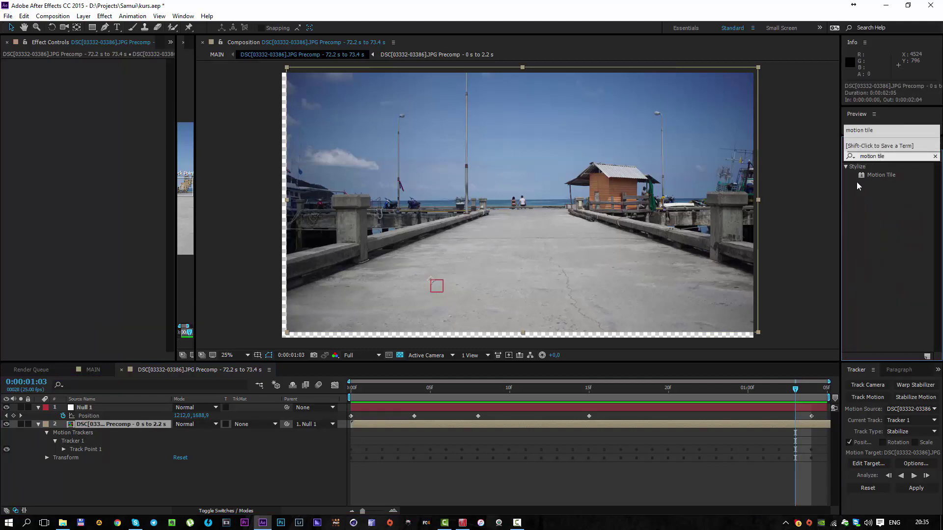
drag(874, 175, 334, 156)
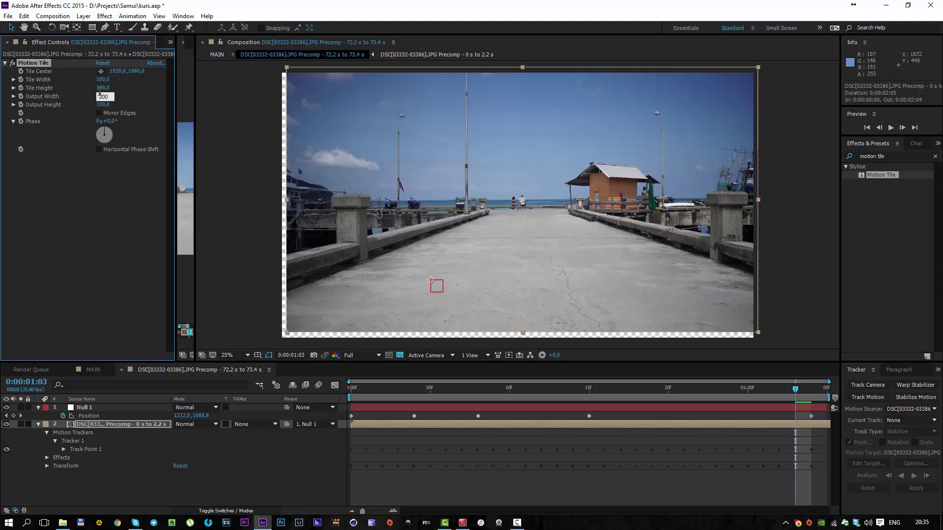
Set Motion Tile's Output Width and Output Height to 200 and enable Mirror Edges
key(Tab)
text(200)
key(Return)
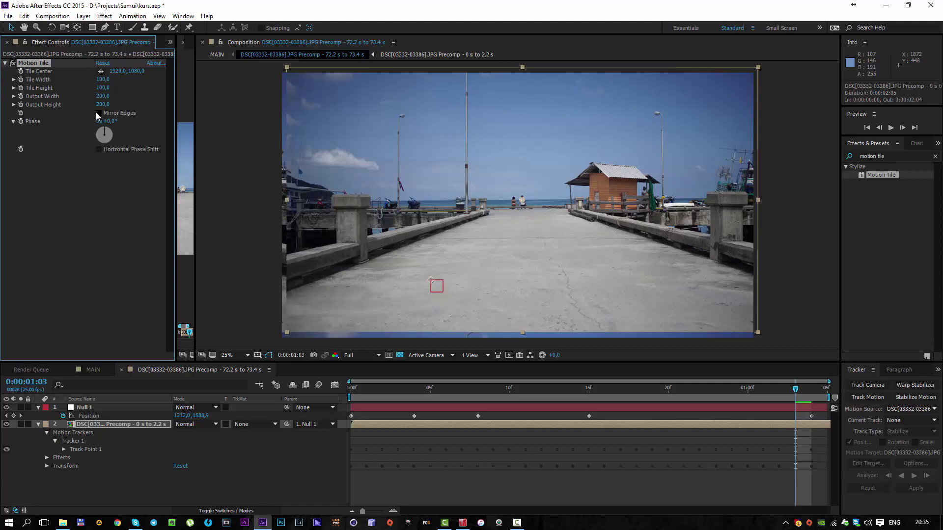
click(99, 113)
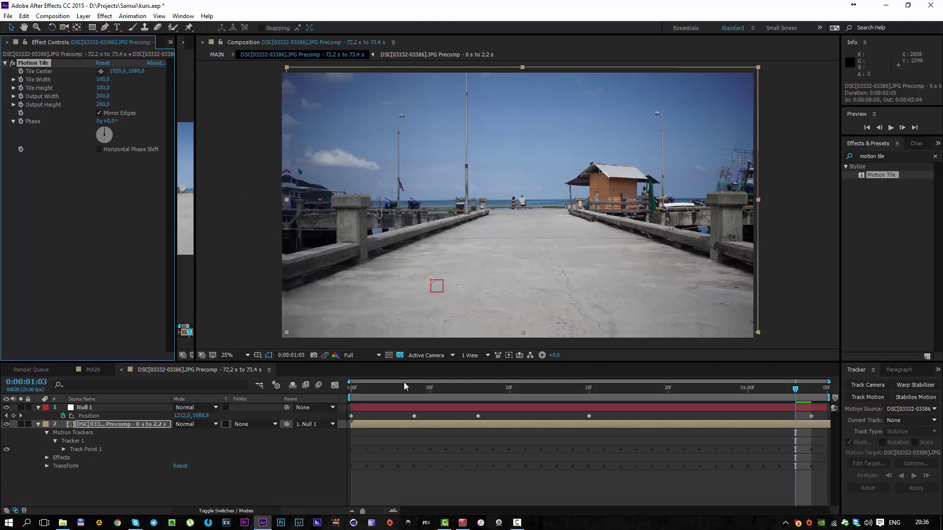
Preview the composition from the first frame to check the tiled edges and repositioning
click(353, 391)
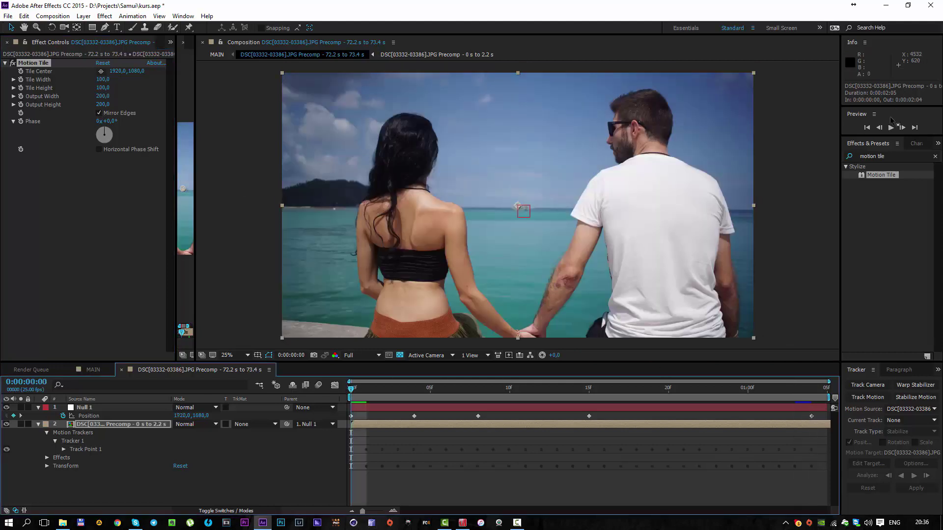
click(891, 128)
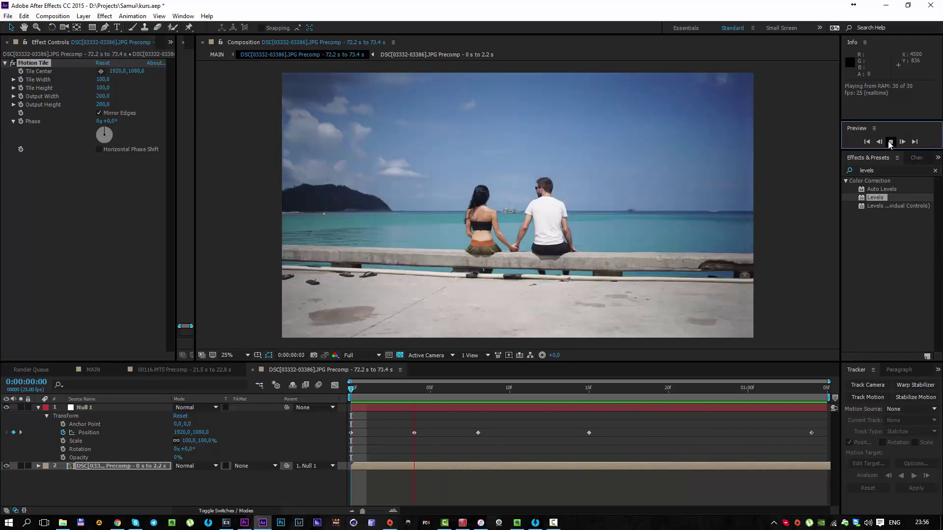
key(space)
Show Null 1's Position keyframes in the Graph Editor and separate them into X and Y dimensions
drag(816, 425, 350, 437)
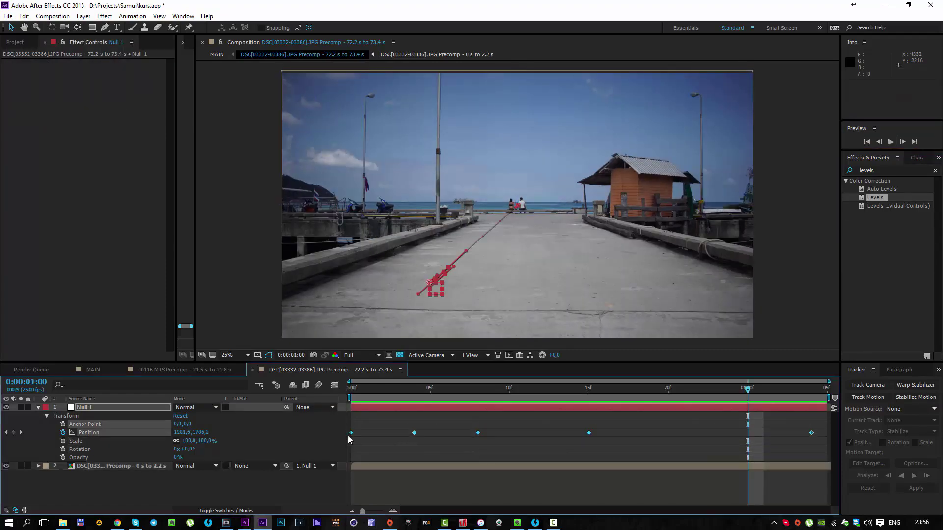
click(351, 435)
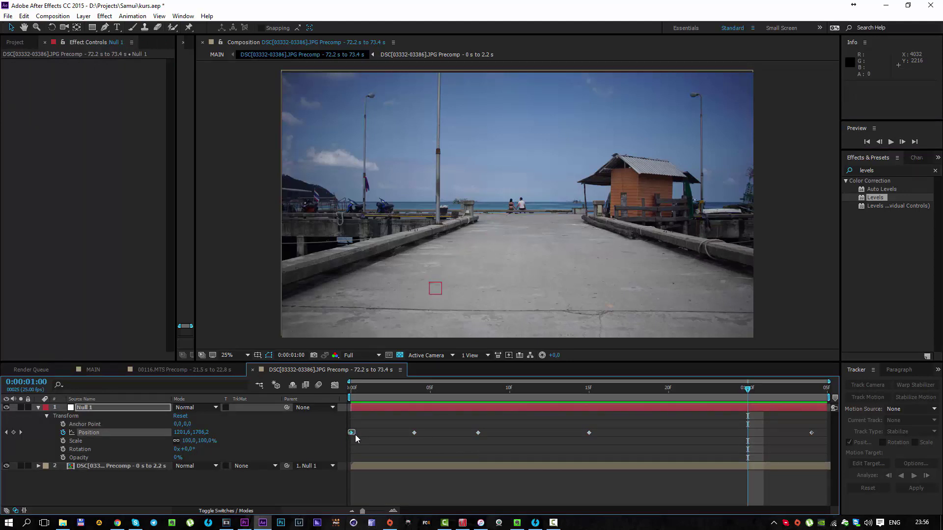
drag(420, 434, 822, 437)
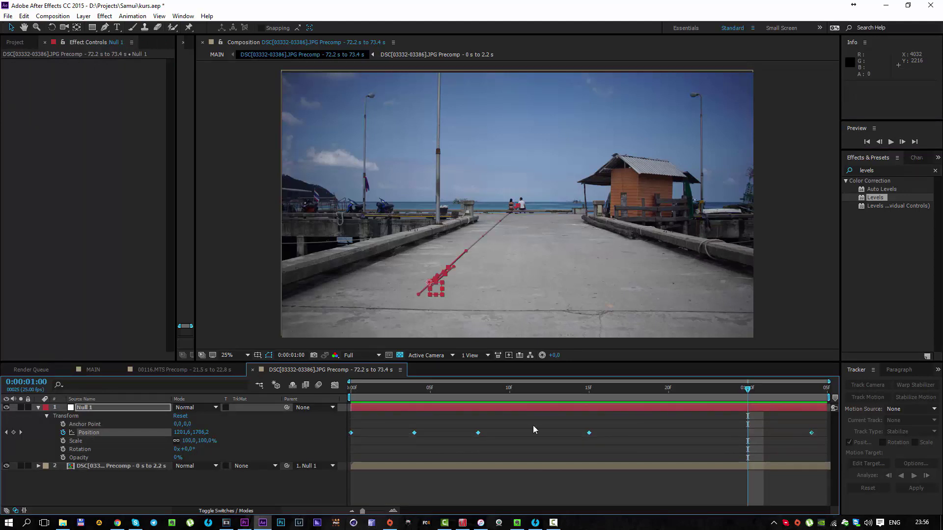
click(335, 386)
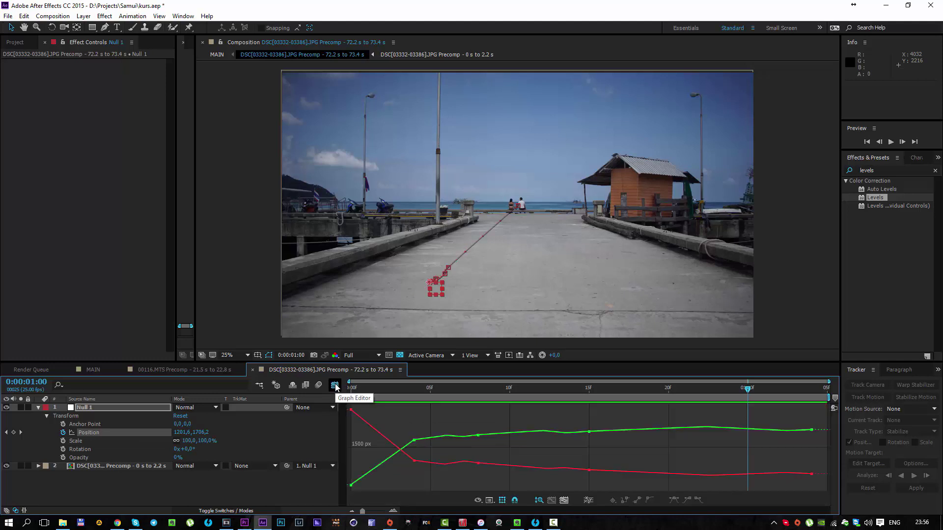
click(589, 501)
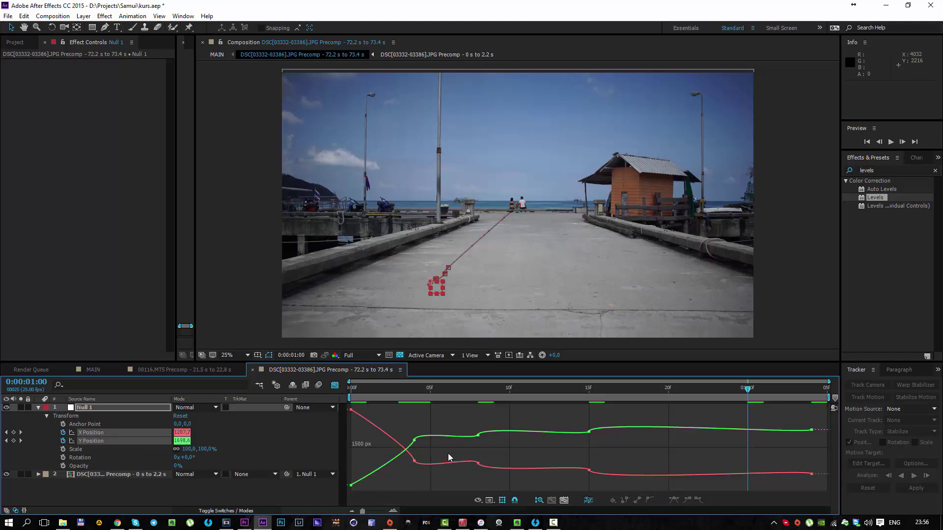
Apply Easy Ease In and Easy Ease Out to all of Null 1's X and Y Position keyframes
drag(824, 489, 322, 404)
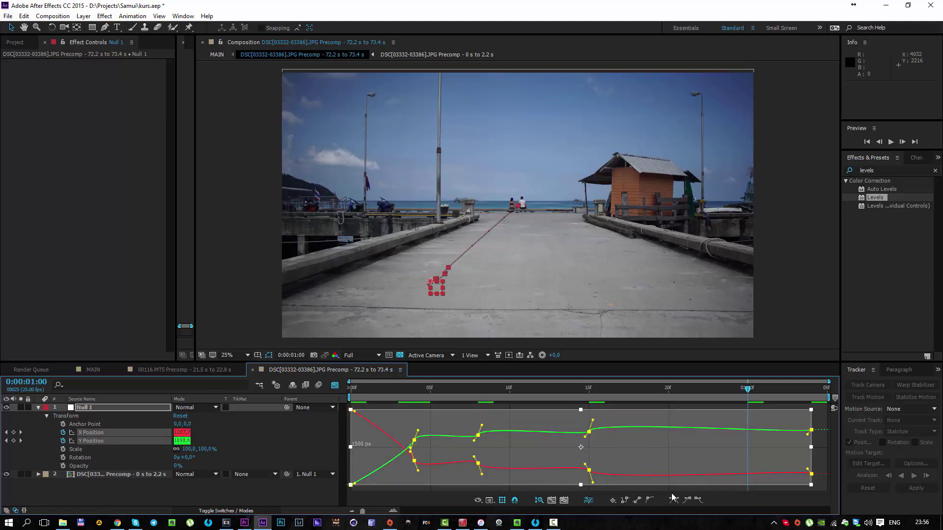
click(687, 501)
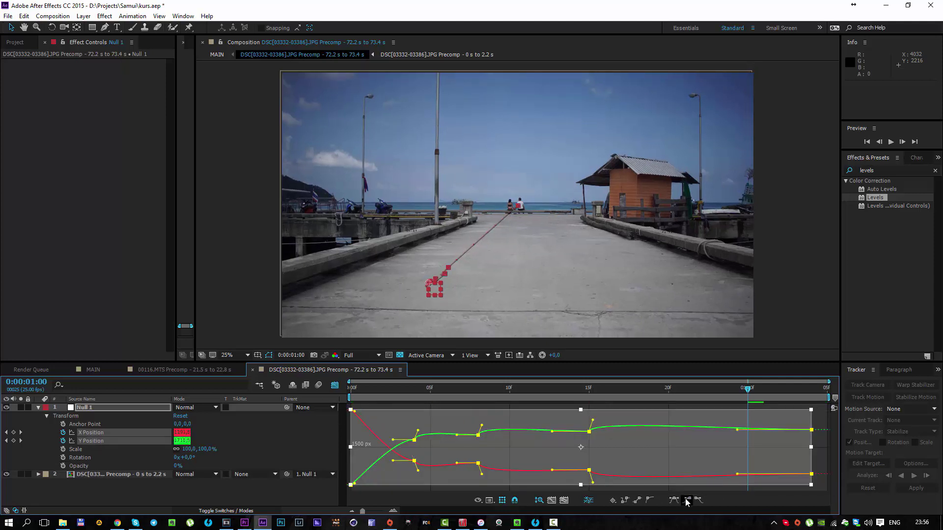
click(698, 501)
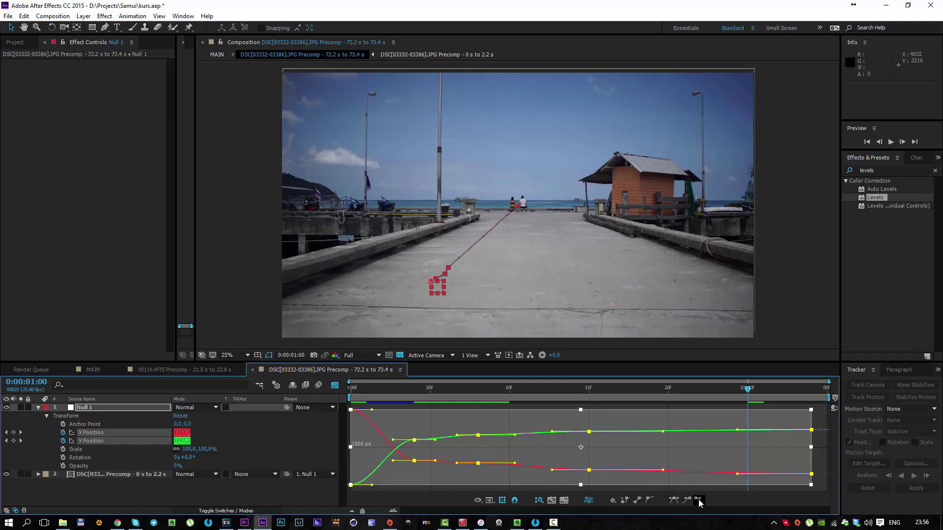
Preview the composition from the first frame to check the eased motion of Null 1
click(353, 388)
click(890, 142)
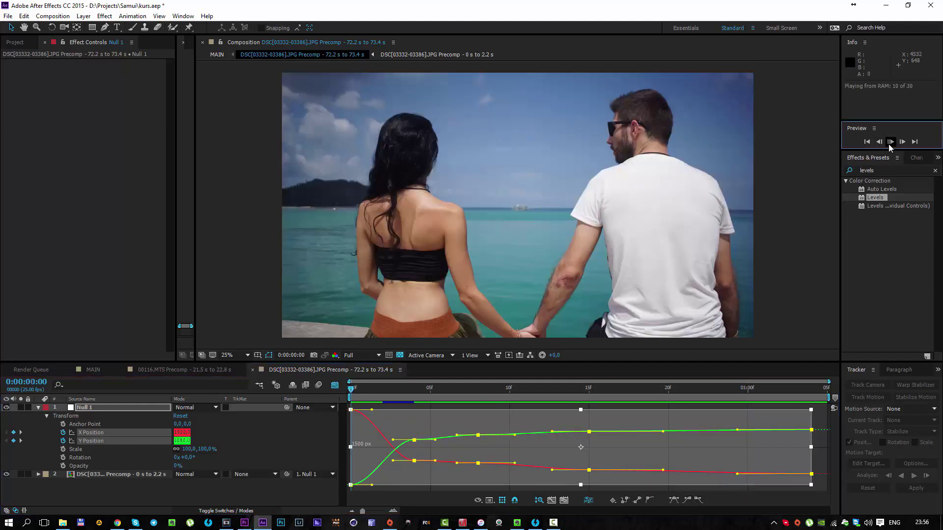
At frame 2, move Null 1 about 136 px left and 76 px down to recenter the seated couple
click(415, 388)
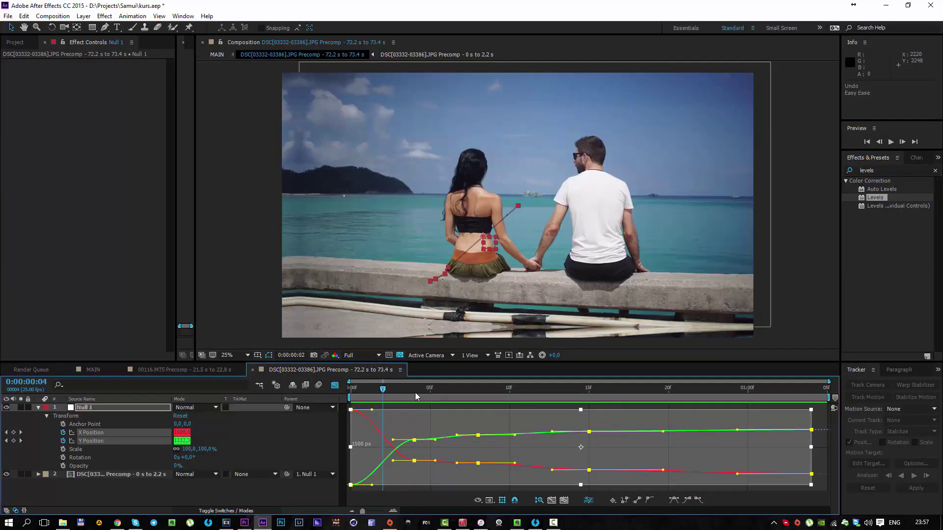
mouse_move(395, 394)
mouse_down()
mouse_move(383, 393)
mouse_move(431, 393)
mouse_move(386, 393)
mouse_up()
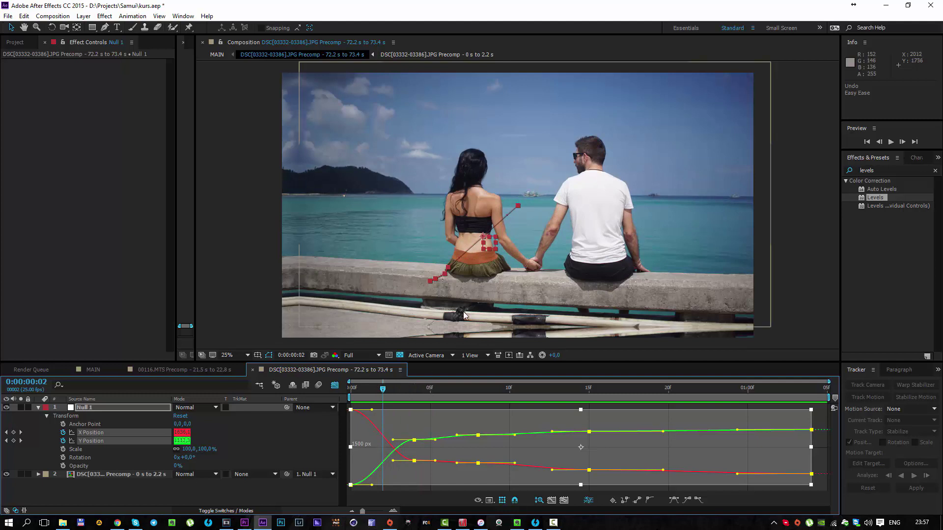
drag(479, 244, 466, 250)
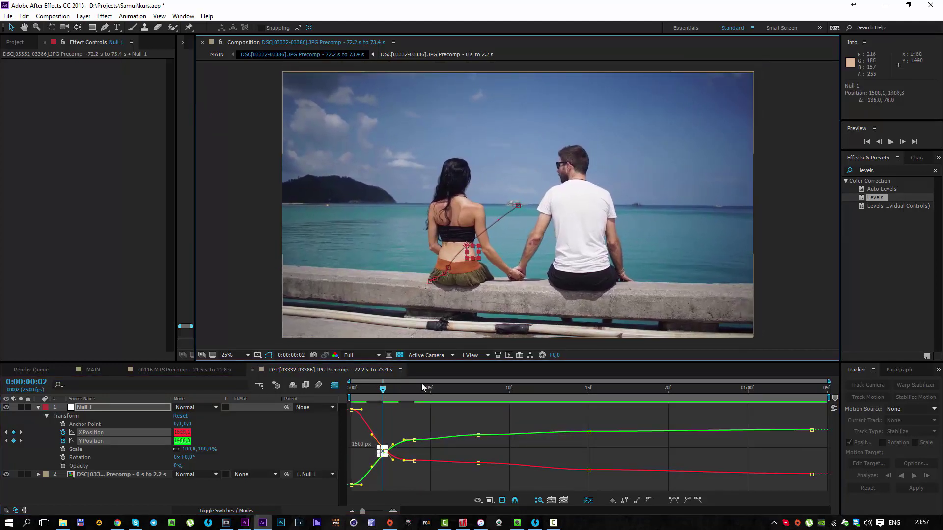
Check the frames around the new Null 1 keyframe and preview the composition from the first frame
click(400, 396)
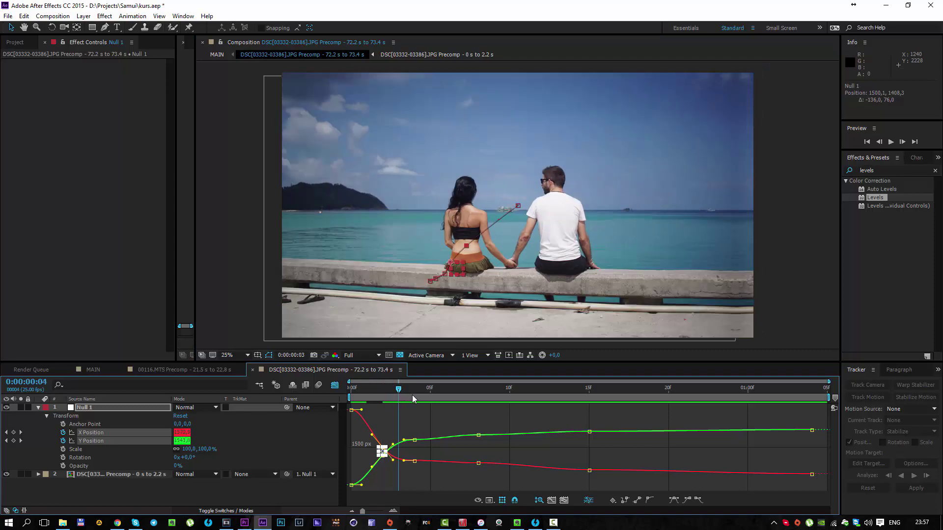
drag(412, 396, 347, 403)
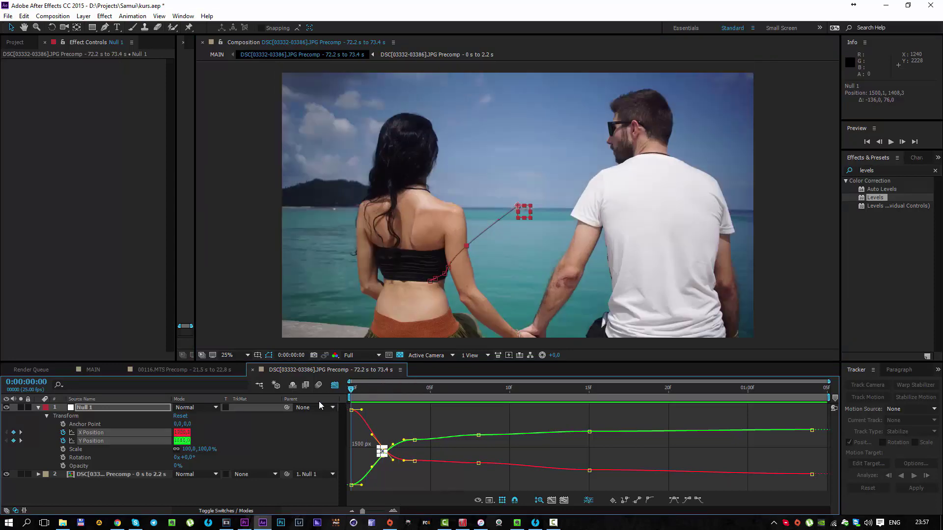
click(891, 142)
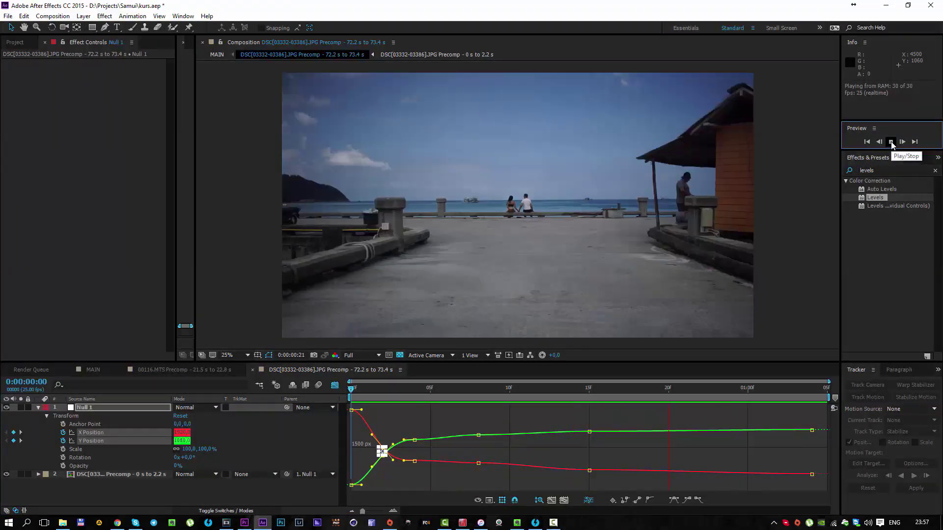
click(892, 142)
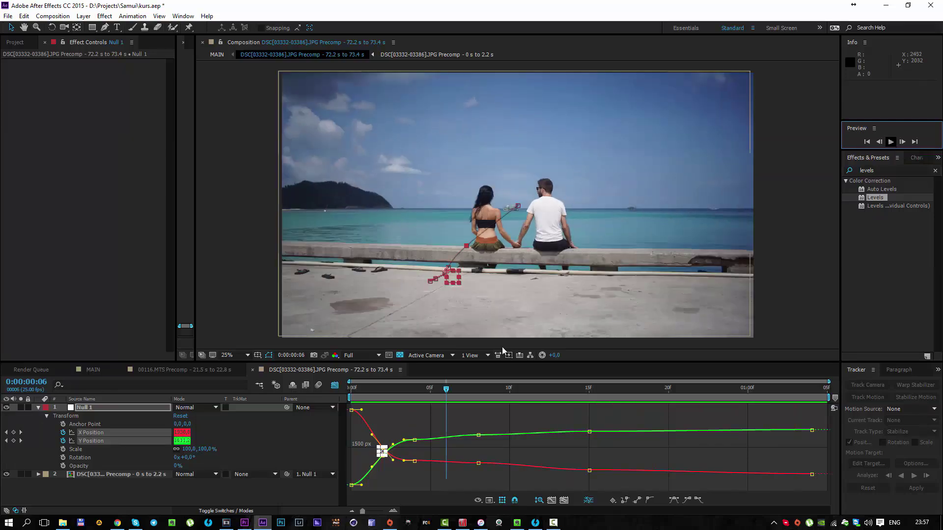
Apply Easy Ease Out to Null 1's X and Y Position keyframes at frames 8 and 15
drag(409, 390, 509, 399)
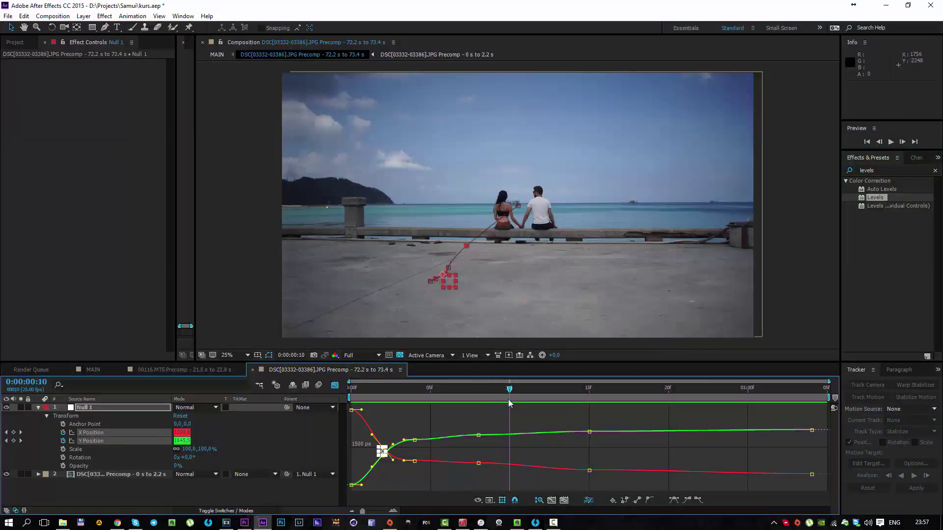
drag(463, 421, 632, 487)
click(700, 501)
Shorten the outgoing ease handle of the frame 15 Y Position keyframe and smooth the curve around its frame 8 keyframe
click(589, 432)
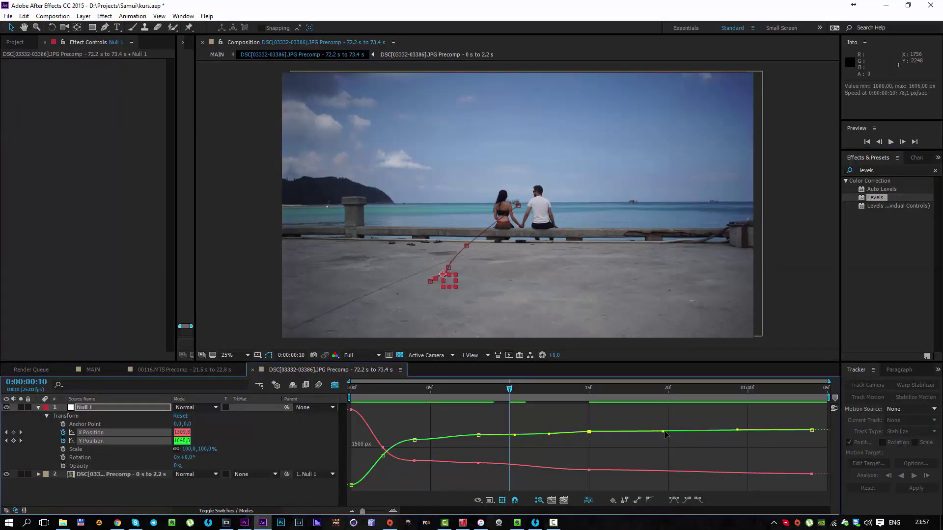
drag(663, 432, 600, 432)
click(483, 436)
click(479, 435)
click(456, 437)
Adjust the ease handles of X Position at frames 8 and 15 and of Y Position at frame 4 to smooth both curves
click(479, 463)
drag(515, 463, 509, 466)
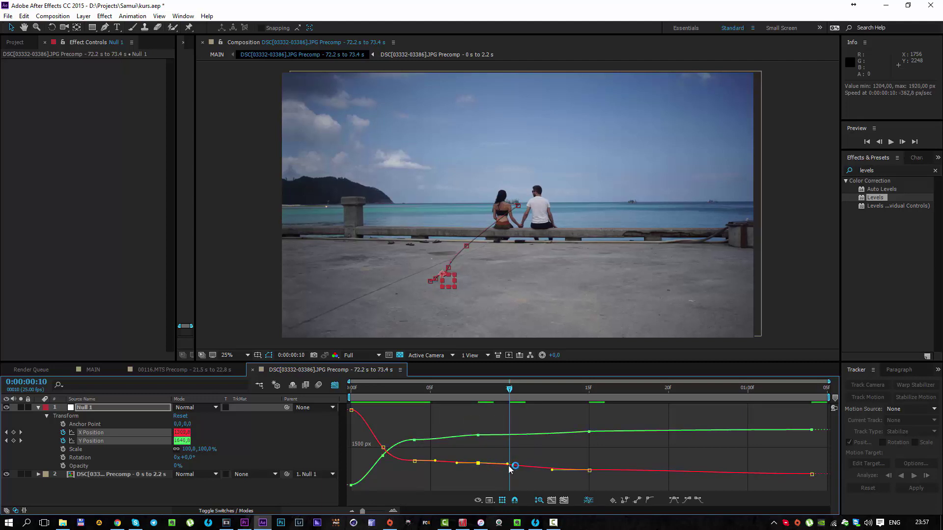
click(415, 440)
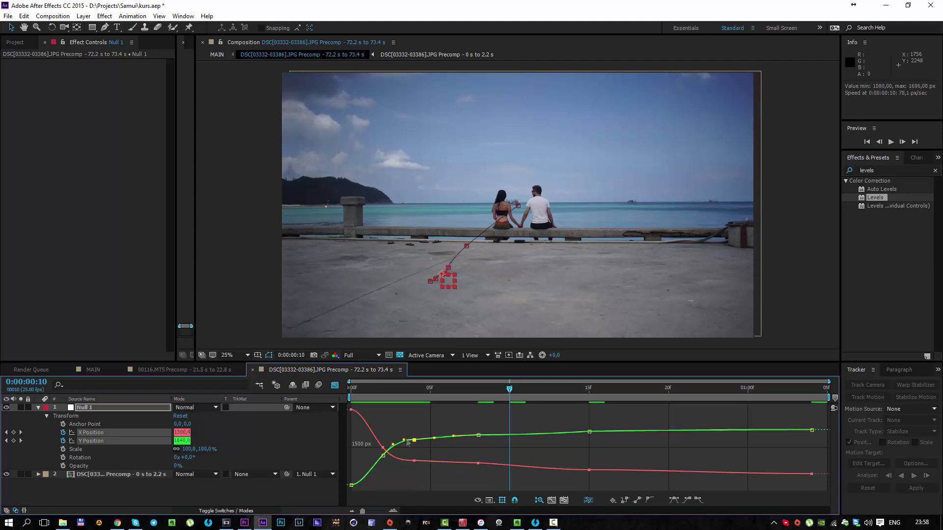
drag(404, 440, 403, 442)
drag(425, 421, 498, 439)
click(589, 470)
drag(553, 470, 551, 468)
Play the composition from the first frame to review the smoothed Position curves
drag(506, 389, 346, 394)
click(892, 142)
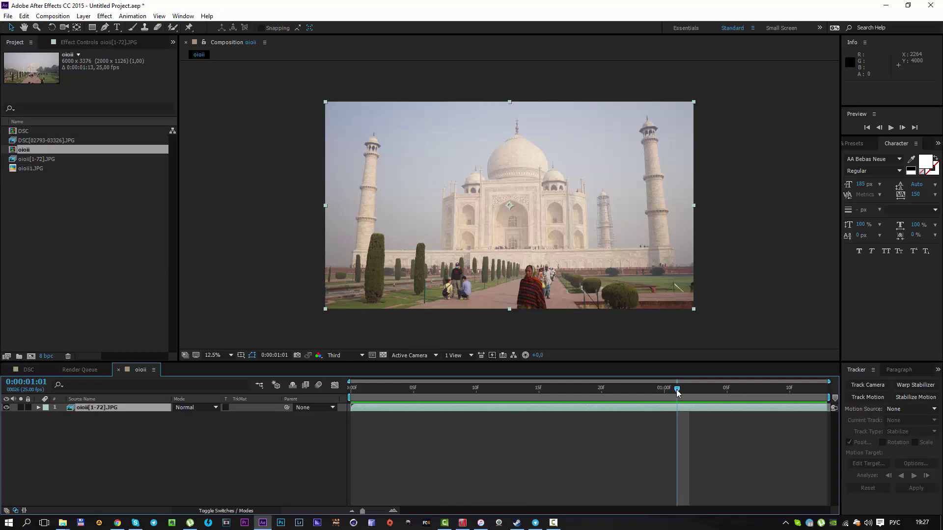
Start Stabilize Motion on the oioii[1-72].JPG layer from the first frame, with Rotation enabled alongside Position
drag(676, 390, 576, 410)
drag(518, 424, 273, 431)
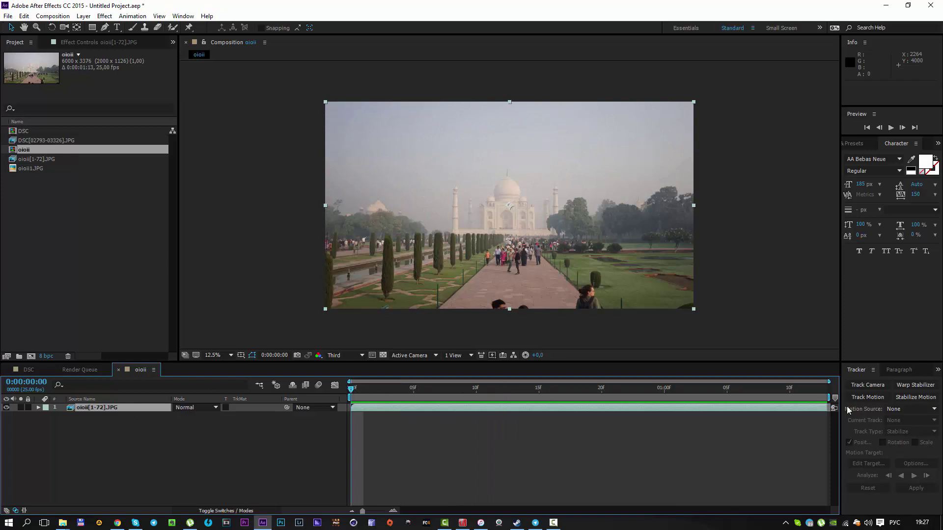
click(915, 396)
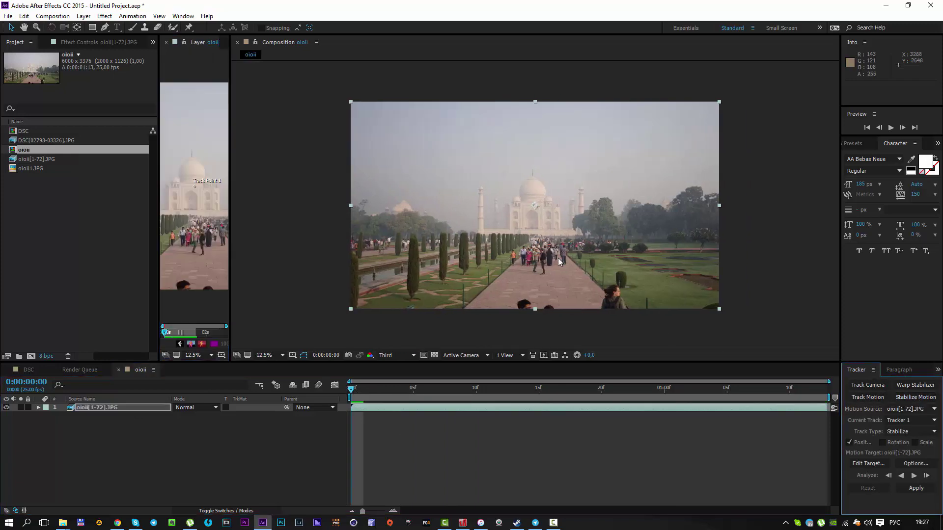
drag(243, 222, 716, 238)
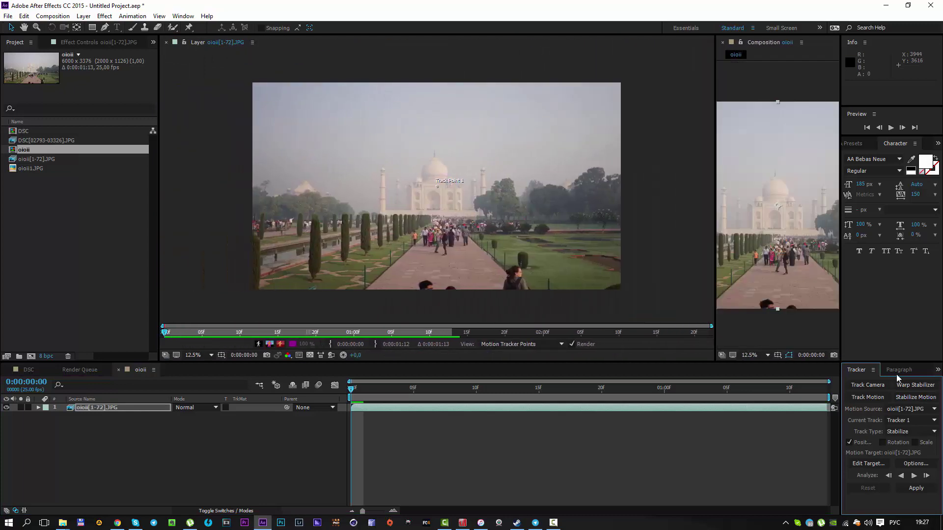
click(883, 443)
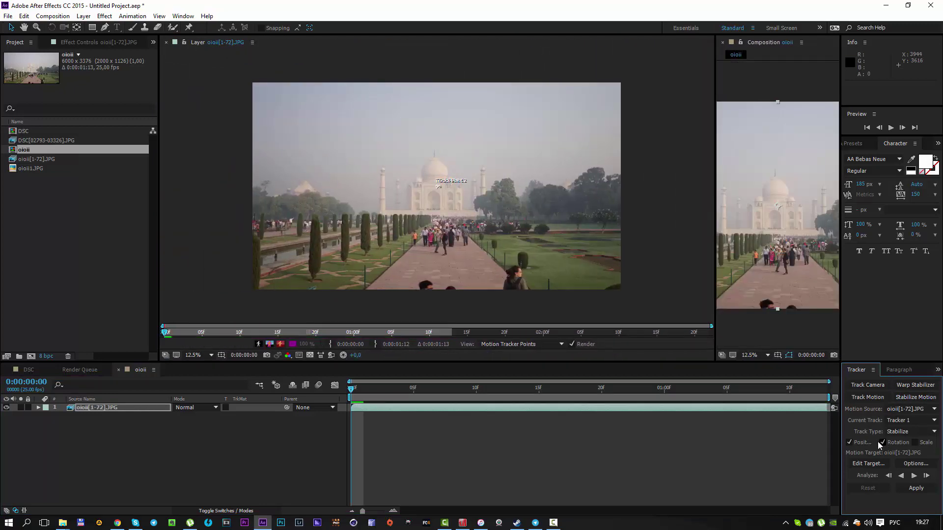
Place Track Point 1 on the peak of the Taj Mahal's central arch and enlarge its feature and search regions
scroll(439, 200, up, 6)
scroll(437, 206, up, 2)
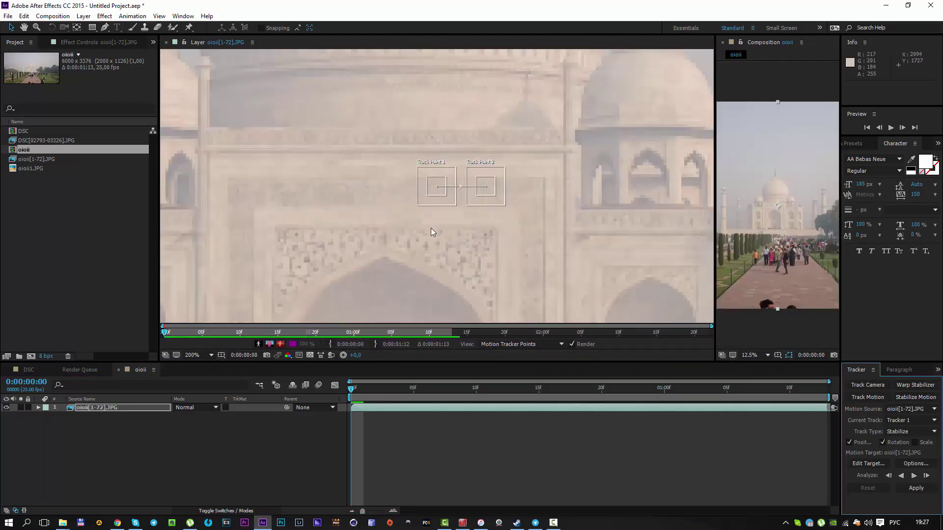
drag(432, 228, 432, 248)
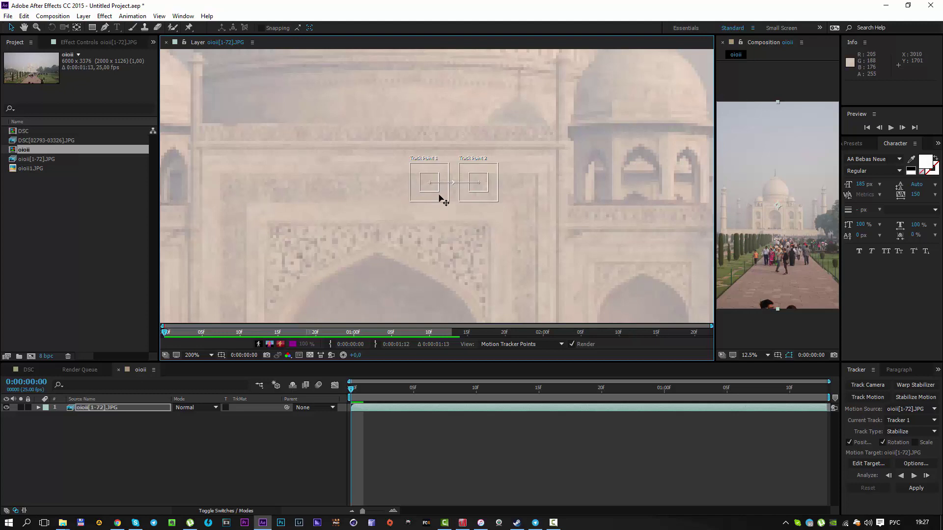
drag(439, 196, 370, 213)
drag(385, 263, 450, 273)
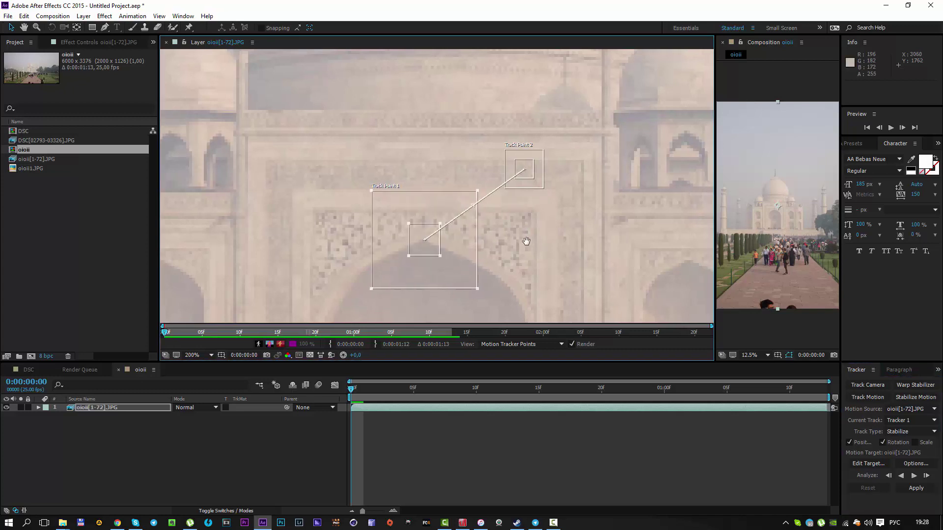
Place Track Point 2 on the upper-right corner of the central arch's ornament and enlarge its search region
drag(526, 242, 416, 210)
drag(402, 150, 447, 231)
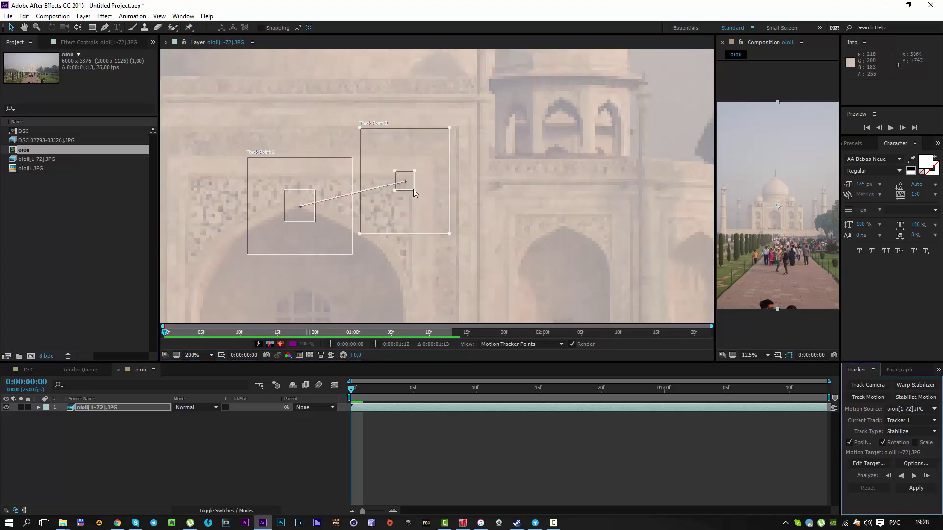
scroll(425, 200, down, 4)
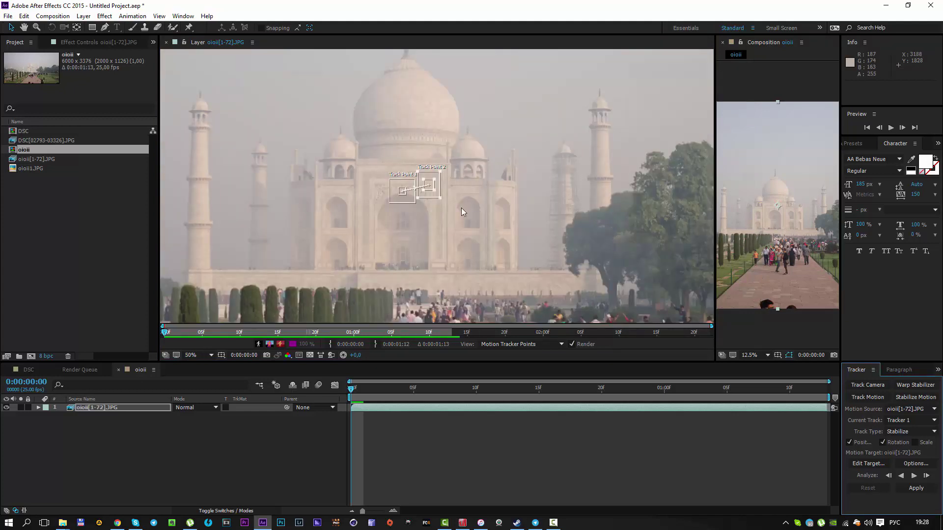
scroll(417, 200, up, 2)
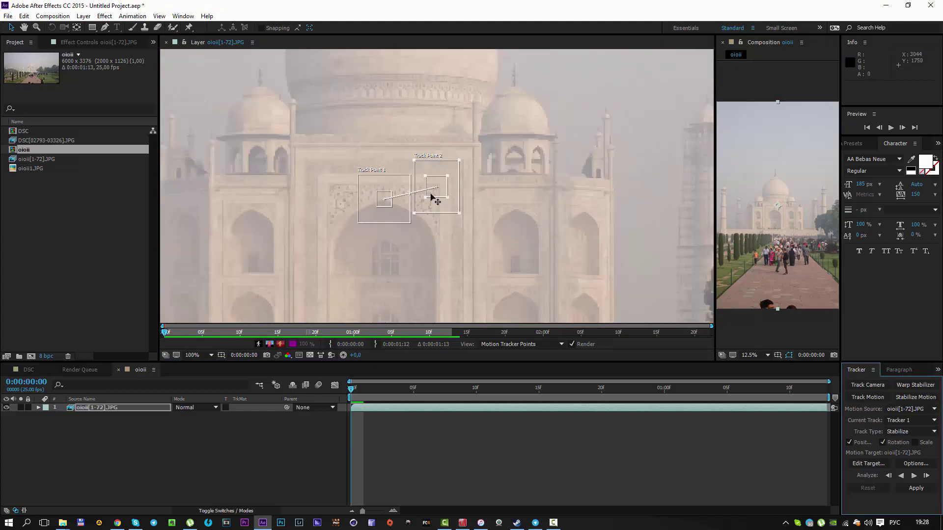
Analyze the track forward, and greatly enlarge the search and feature regions of both track points at the first frame
click(914, 476)
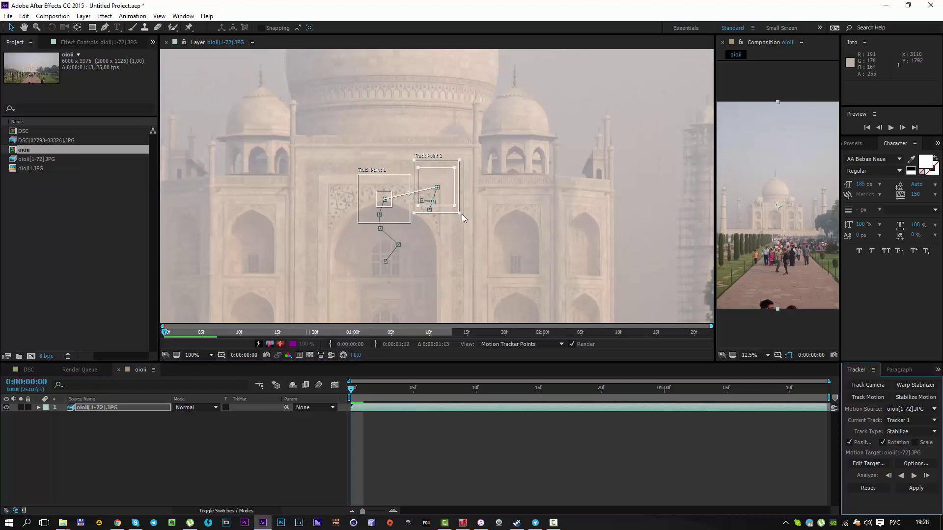
drag(459, 214, 555, 287)
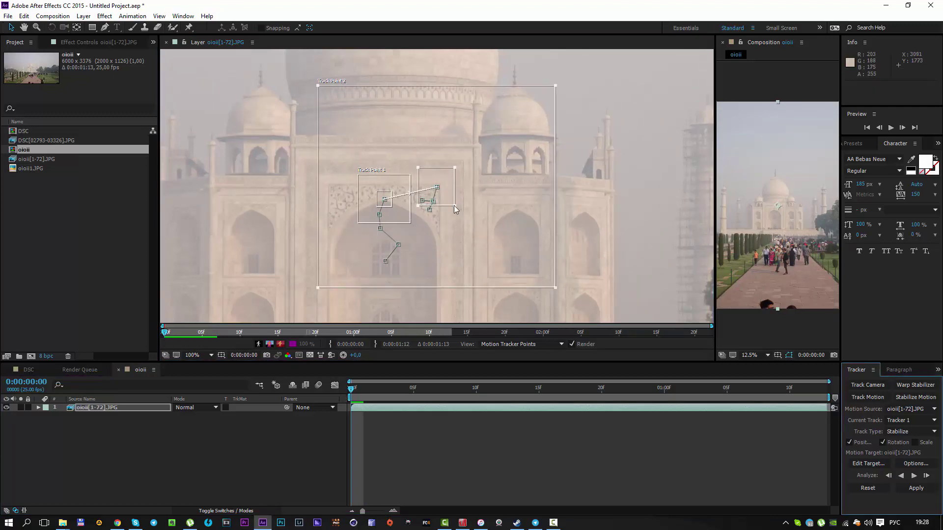
drag(454, 206, 481, 222)
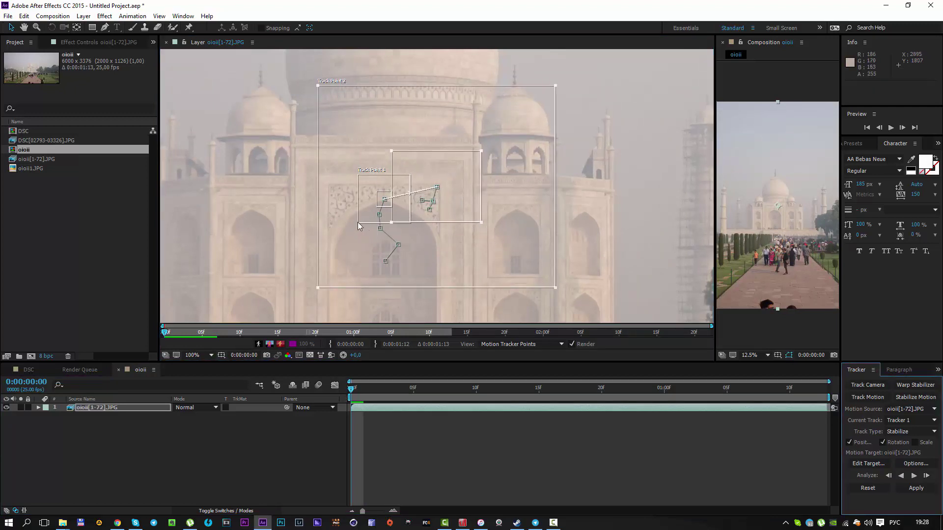
drag(359, 226, 294, 276)
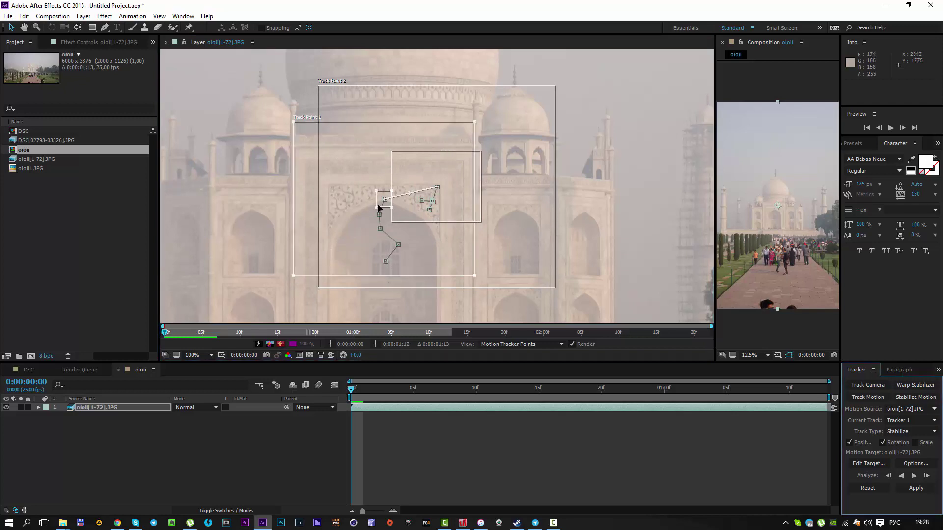
drag(378, 207, 358, 225)
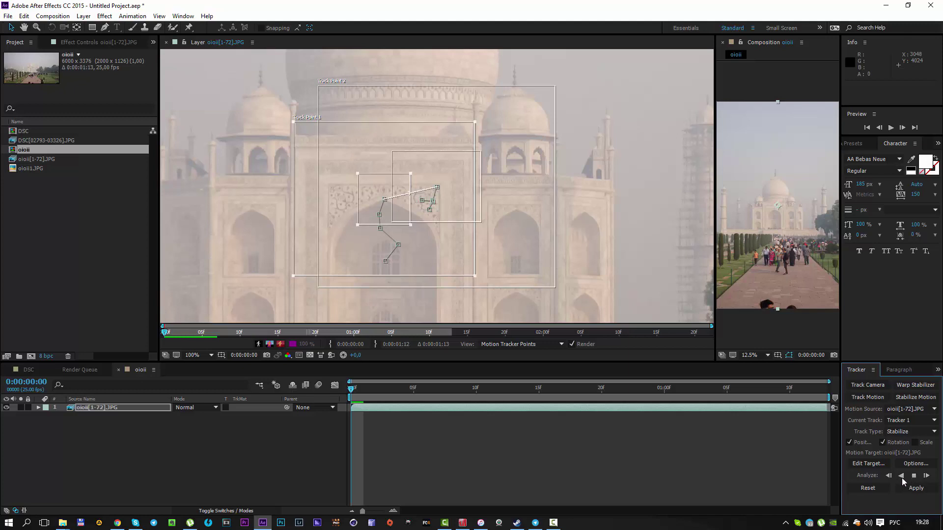
Analyze both track points forward again from the first frame and stop the analysis at frame 2
click(913, 476)
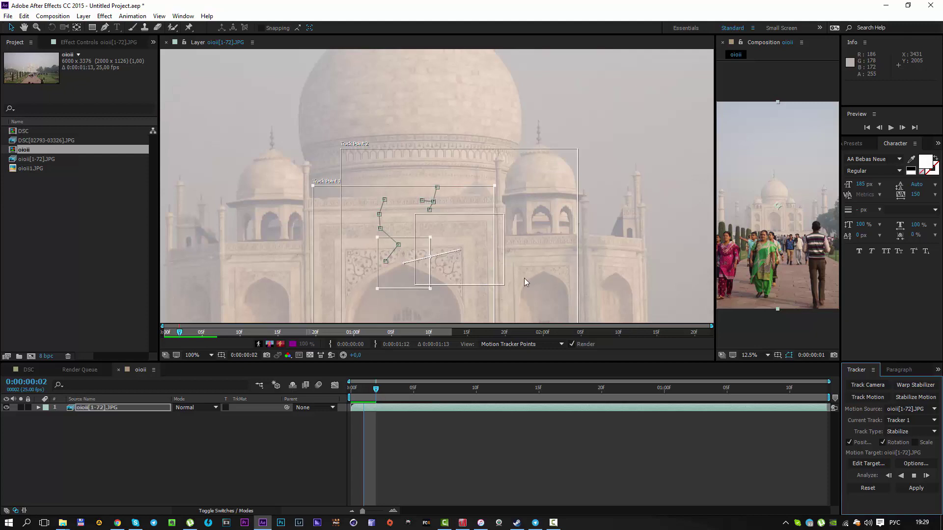
click(914, 477)
Shrink the feature and search regions of both track points at frame 3
drag(394, 274, 396, 184)
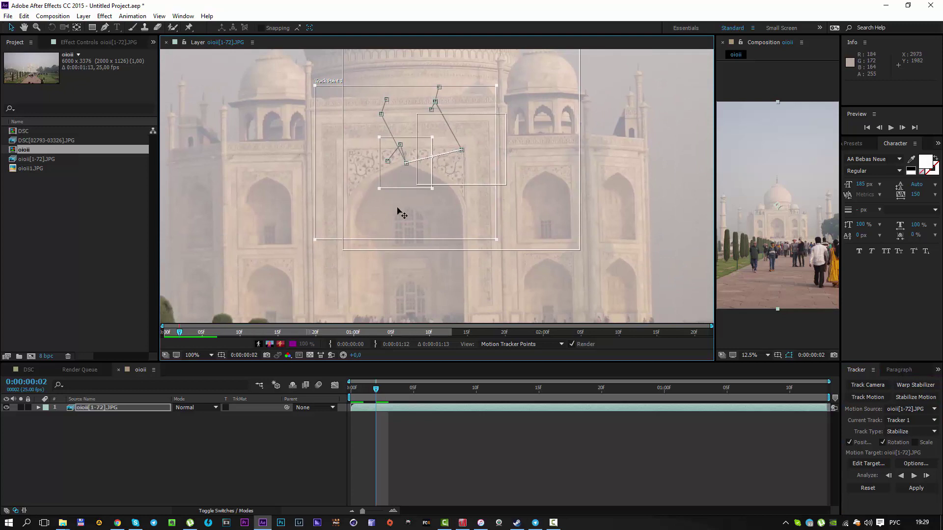
scroll(399, 212, up, 1)
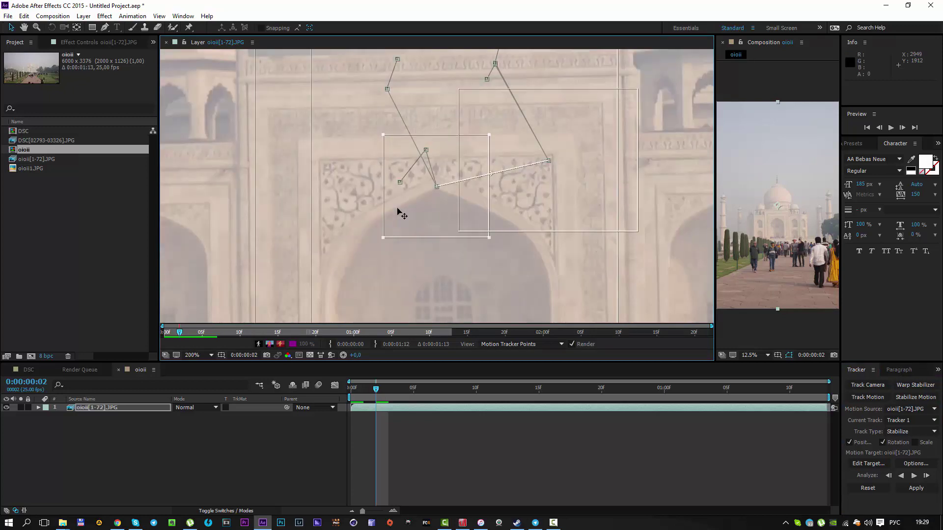
key(Page_Up)
key(Page_Up)
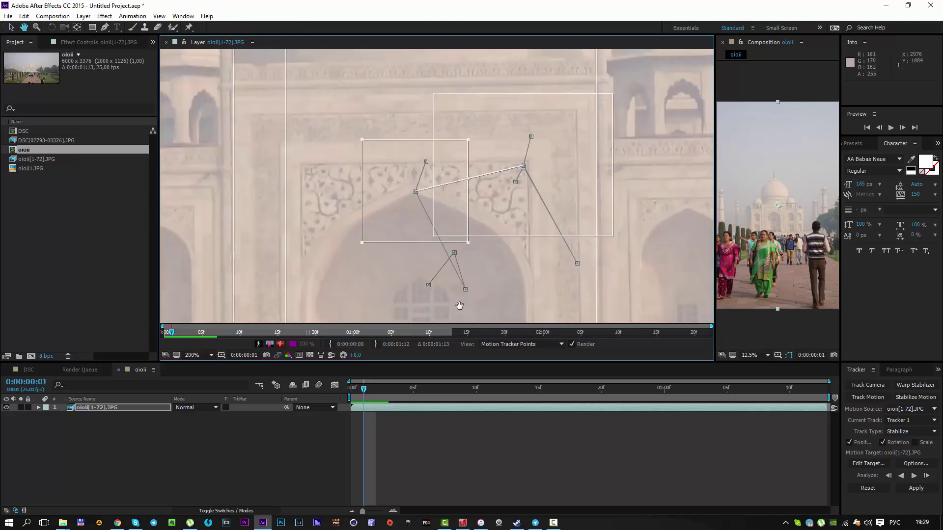
key(Page_Down)
key(Page_Down)
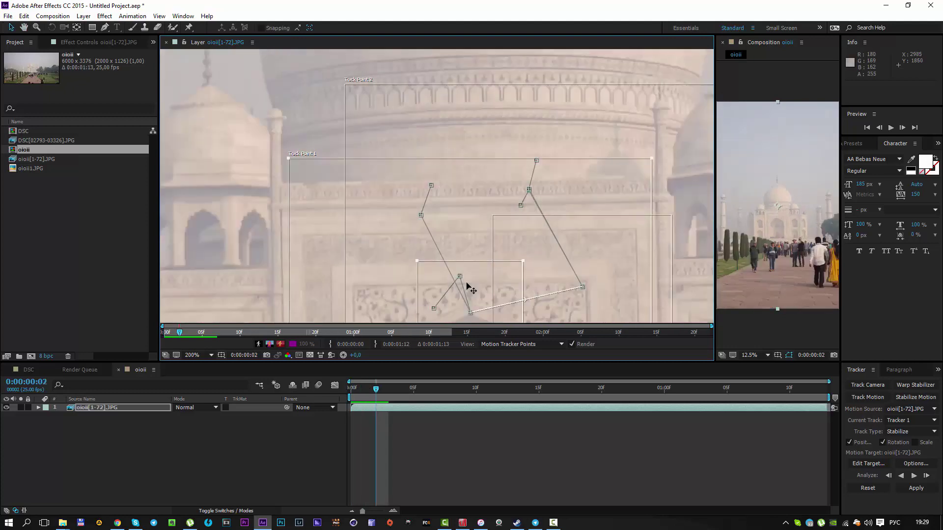
key(Page_Down)
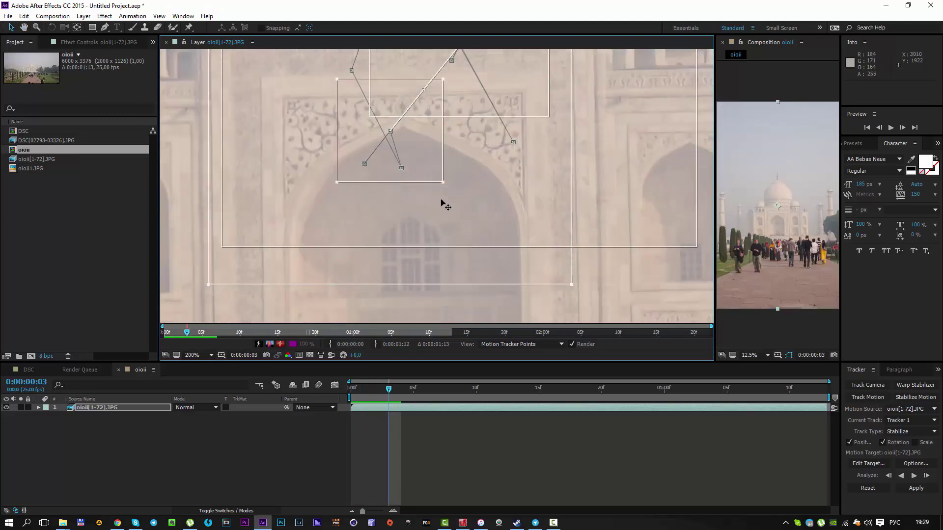
drag(456, 198, 375, 231)
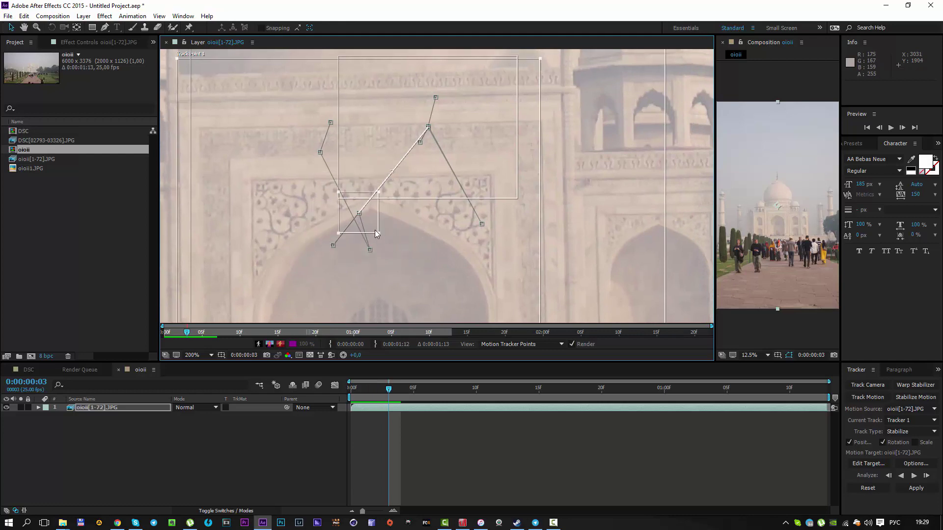
key(comma)
key(comma)
key(comma)
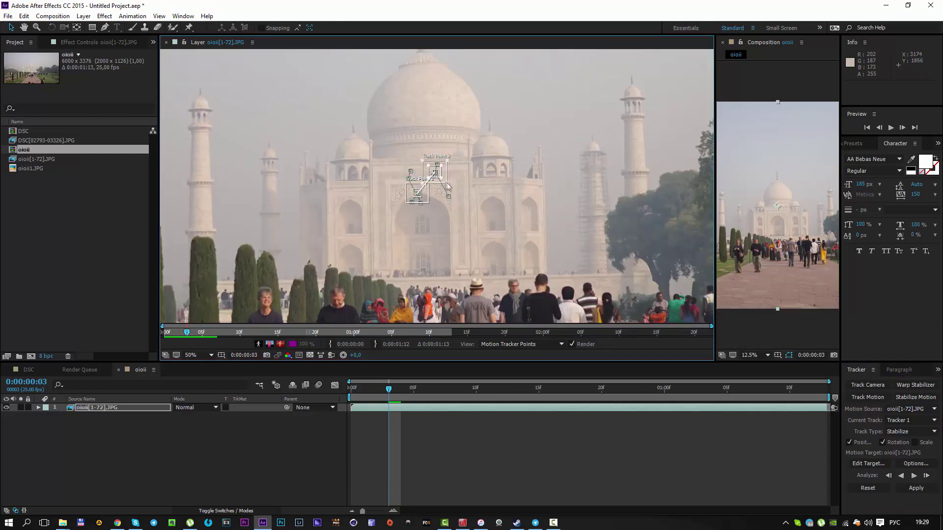
Place Track Point 2 on the ornament's upper-right corner and Track Point 1 on the arch peak at frame 3
scroll(447, 186, up, 2)
drag(449, 168, 508, 219)
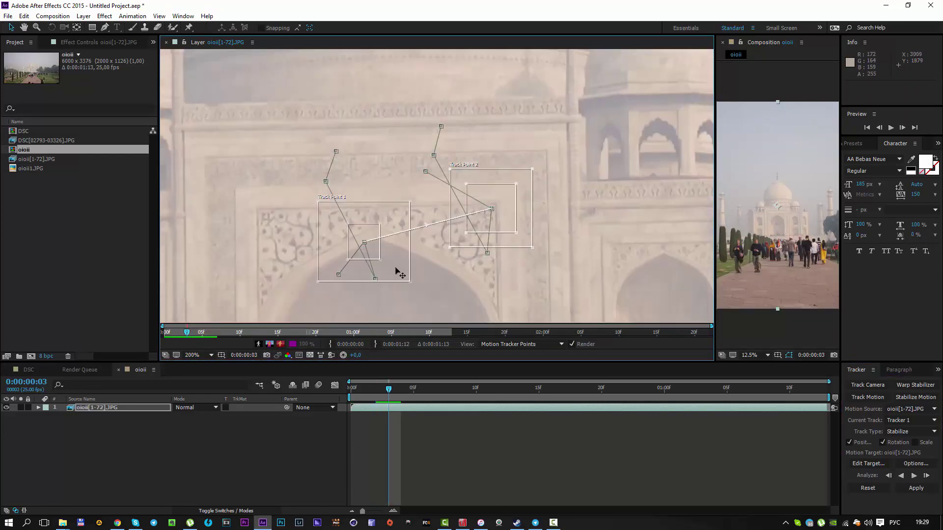
drag(396, 269, 408, 266)
Reposition Track Point 1 on the arch peak and Track Point 2 on the ornament's upper-right corner at frames 4 and 5
key(Page_Down)
drag(371, 298, 419, 194)
drag(455, 173, 530, 142)
key(Page_Down)
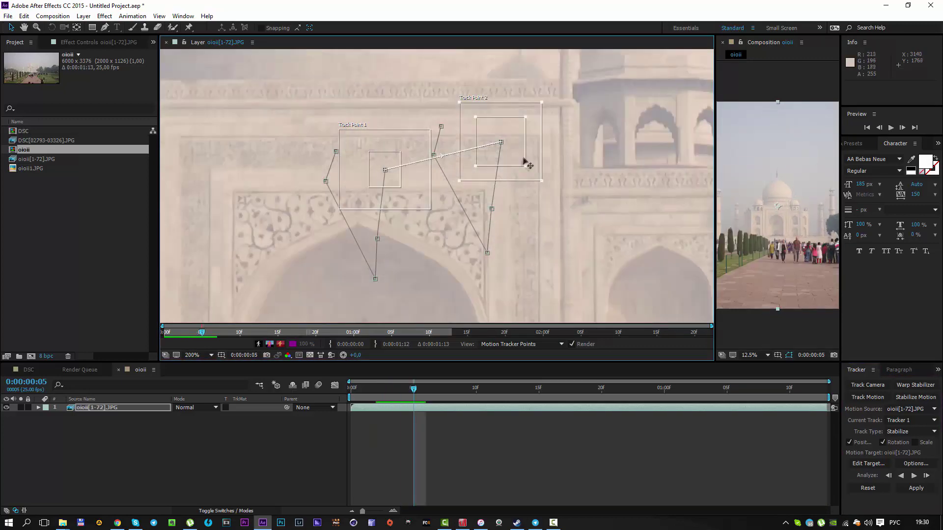
drag(508, 174, 485, 227)
drag(412, 205, 388, 210)
Move both track points back onto the arch peak and the ornament's upper-right corner at frames 6 and 7
key(Page_Down)
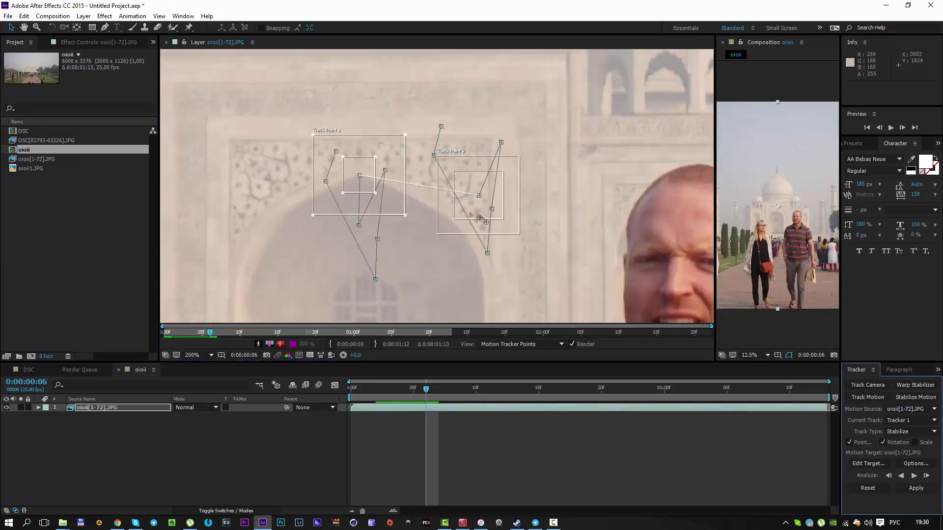
drag(493, 218, 497, 166)
key(Page_Down)
drag(385, 208, 432, 174)
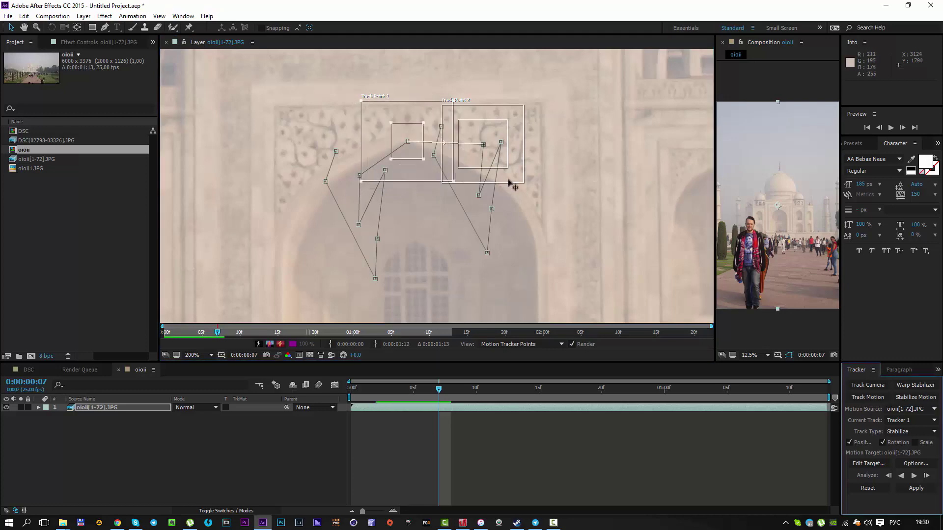
drag(507, 179, 559, 144)
Align Track Point 1 with the arch peak and Track Point 2 with the ornament's corner at frame 8
key(Page_Down)
drag(425, 167, 374, 244)
drag(362, 249, 379, 224)
drag(506, 220, 529, 196)
Correct both track points at frame 9 so they sit on the arch peak and the ornament's upper-right corner
key(Page_Down)
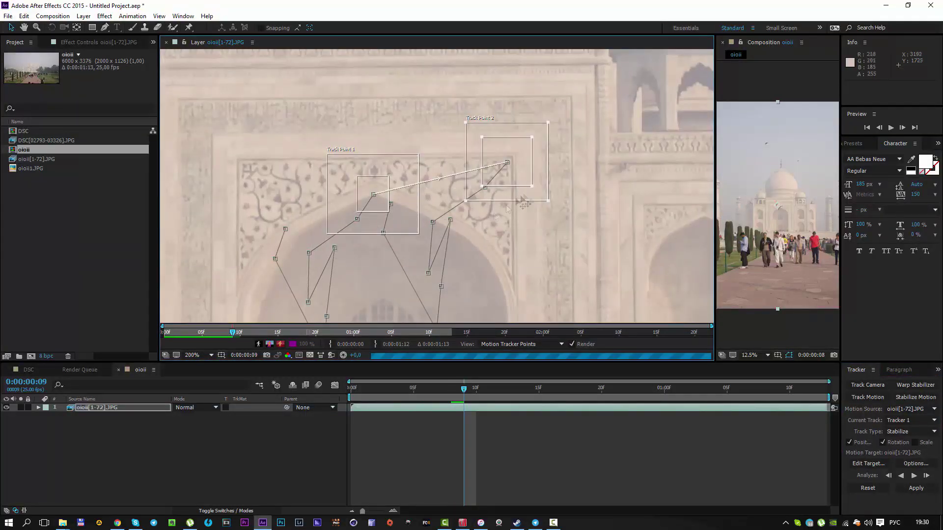
scroll(386, 265, down, 1)
scroll(393, 271, up, 1)
drag(404, 280, 588, 208)
drag(515, 177, 400, 147)
drag(400, 144, 406, 143)
drag(486, 183, 430, 323)
drag(603, 171, 486, 158)
key(Page_Up)
key(Page_Down)
Correct the track points frame by frame on the arch peak and the ornament's corner from frame 10 to 12
key(Page_Down)
drag(323, 286, 351, 216)
key(Page_Down)
drag(351, 215, 352, 251)
key(Page_Down)
drag(482, 188, 516, 229)
Reposition both track points on the arch peak and the ornament's upper-right corner at frames 13 and 14
key(Page_Down)
drag(343, 270, 300, 231)
drag(517, 229, 435, 199)
key(Page_Down)
drag(267, 233, 318, 292)
drag(435, 209, 484, 260)
Realign the track points with the arch peak and the ornament's upper-right corner from frame 15 to 17
key(Page_Down)
drag(485, 260, 501, 185)
drag(298, 207, 312, 229)
drag(525, 184, 531, 153)
key(Page_Down)
drag(324, 243, 291, 195)
key(Page_Down)
drag(483, 205, 528, 202)
Move the track points onto the arch peak and the ornament's upper-right corner from frame 18 to 20
key(Page_Down)
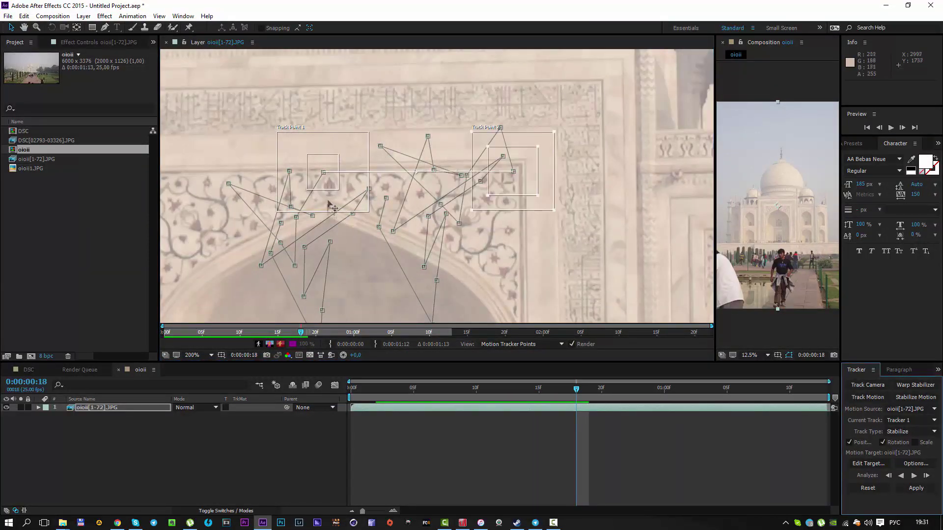
key(Page_Down)
drag(328, 201, 368, 178)
drag(516, 206, 545, 135)
key(Page_Down)
drag(340, 178, 266, 171)
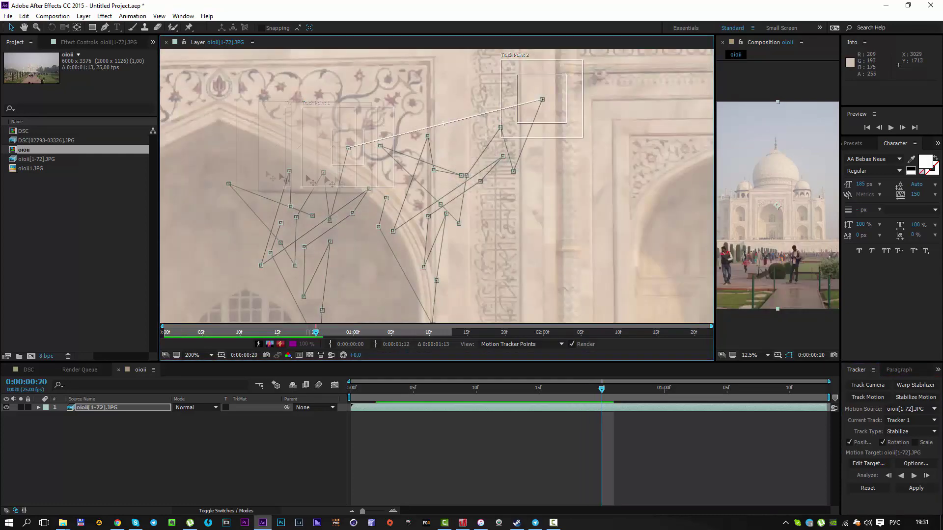
Reposition Track Point 1 on the arch peak and Track Point 2 on the ornament's corner at frames 21 and 22
key(Page_Down)
drag(369, 185, 393, 131)
drag(589, 142, 607, 112)
key(Page_Down)
drag(336, 214, 347, 215)
drag(549, 170, 570, 165)
Realign both track points with the arch peak and the ornament's upper-right corner at frames 23 and 24
key(Page_Down)
drag(349, 216, 418, 273)
drag(581, 159, 539, 164)
key(Page_Down)
drag(268, 225, 309, 200)
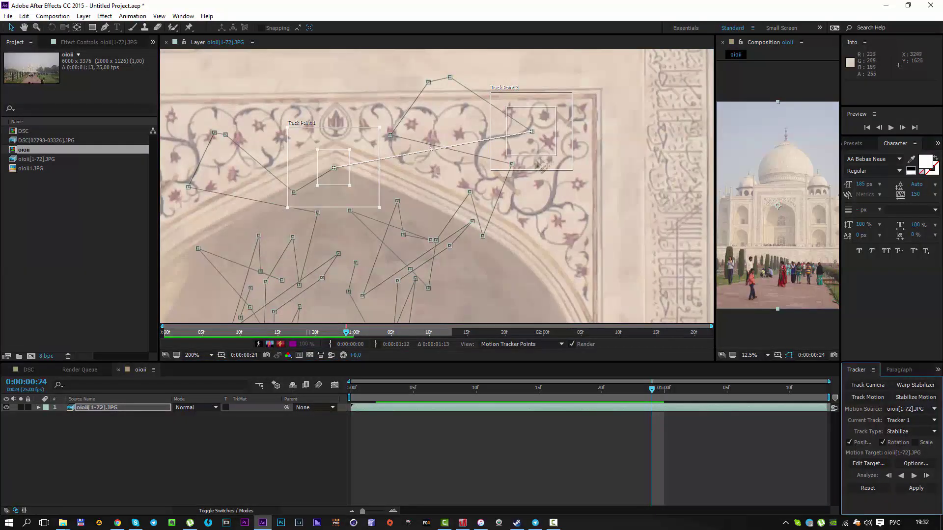
drag(537, 163, 625, 151)
Step through frames 25 to 28 and correct the track points on the arch peak and the ornament's corner
key(Page_Down)
drag(352, 241, 350, 202)
key(Page_Down)
drag(625, 157, 668, 163)
key(Page_Down)
key(Page_Down)
drag(356, 198, 344, 222)
drag(659, 166, 596, 155)
Correct Track Point 1 on the arch peak at frames 29 and 30, and Track Point 2 on the ornament's corner at frame 30
key(Page_Down)
drag(196, 273, 224, 240)
key(Page_Down)
drag(265, 243, 338, 238)
key(Page_Down)
key(Page_Up)
drag(677, 189, 528, 194)
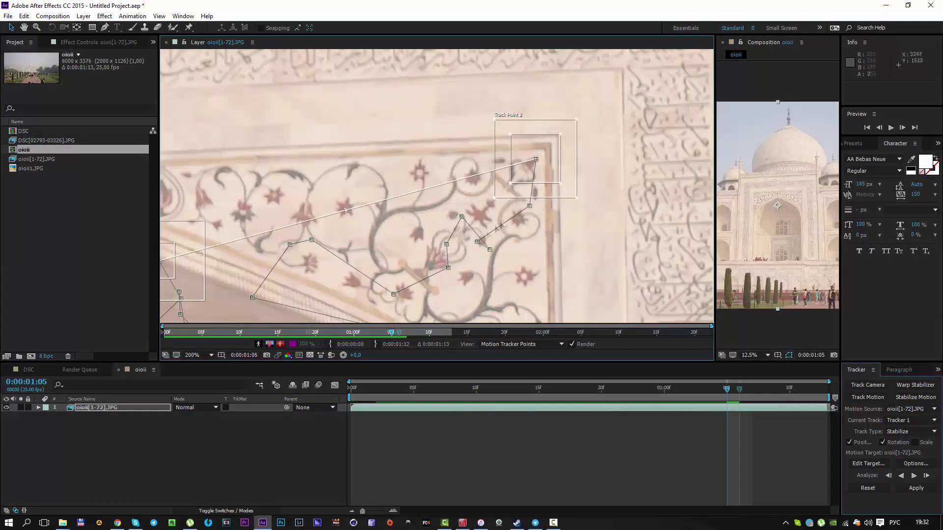
Reposition both track points on the arch peak and the ornament's upper-right corner at frame 31
key(Page_Down)
drag(502, 226, 565, 174)
drag(592, 141, 608, 192)
drag(253, 232, 357, 174)
drag(357, 174, 323, 213)
Correct Track Point 2 on the ornament's corner at frame 32 and Track Point 1 on the arch peak at frame 33
key(Page_Down)
drag(707, 135, 531, 217)
drag(539, 215, 549, 183)
scroll(585, 168, down, 1)
key(Page_Down)
drag(304, 243, 290, 239)
Realign the track points with the arch peak and the ornament's upper-right corner at frames 34 and 35
key(Page_Down)
drag(294, 236, 310, 206)
drag(569, 154, 608, 163)
mouse_move(309, 207)
mouse_down()
mouse_move(323, 232)
mouse_move(319, 205)
mouse_up()
key(Page_Down)
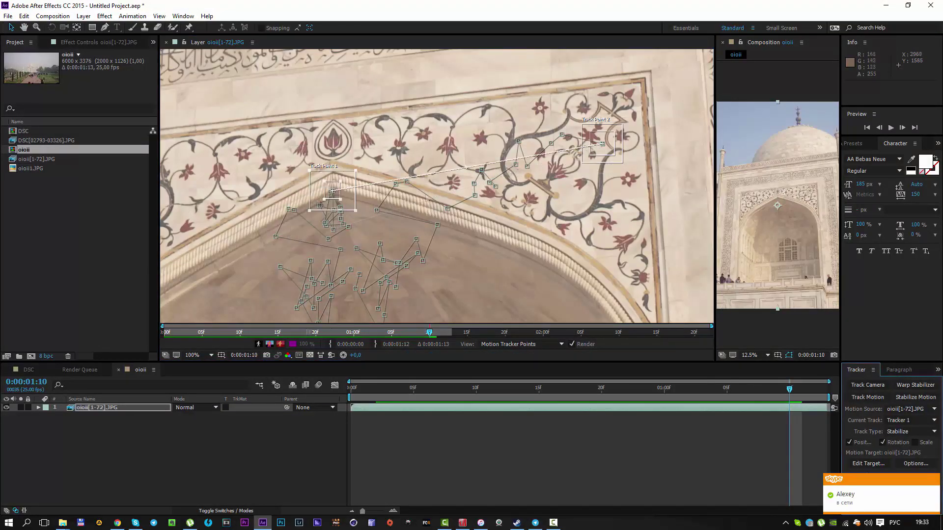
drag(599, 159, 630, 105)
Move both track points onto the arch peak and the ornament's upper-right corner at frame 36
key(Page_Down)
drag(435, 227, 369, 247)
drag(571, 127, 591, 164)
drag(285, 226, 450, 190)
Place both track points on the arch peak and the ornament's upper-right corner at the last frame, 37
key(Page_Down)
scroll(449, 197, down, 1)
scroll(515, 246, up, 1)
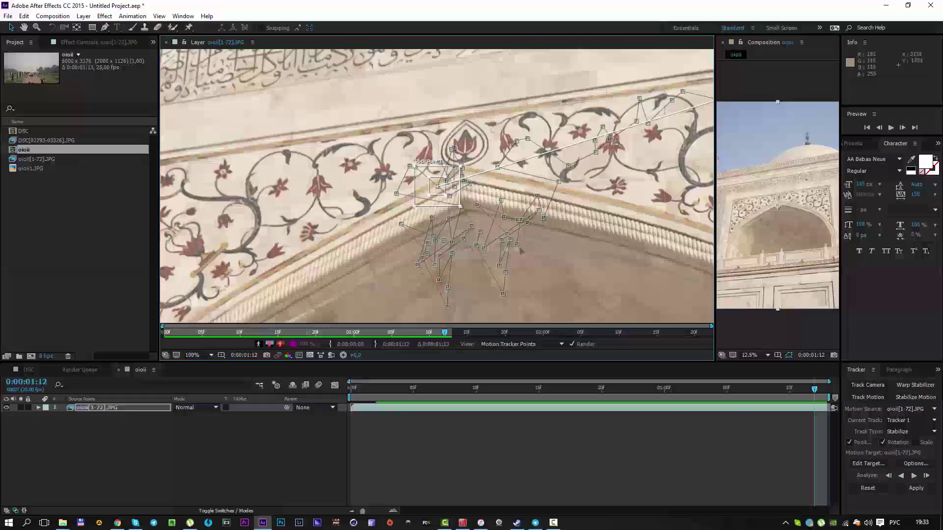
drag(520, 251, 418, 256)
drag(326, 204, 350, 213)
drag(569, 221, 274, 326)
drag(428, 180, 451, 169)
scroll(393, 221, down, 1)
drag(356, 271, 507, 244)
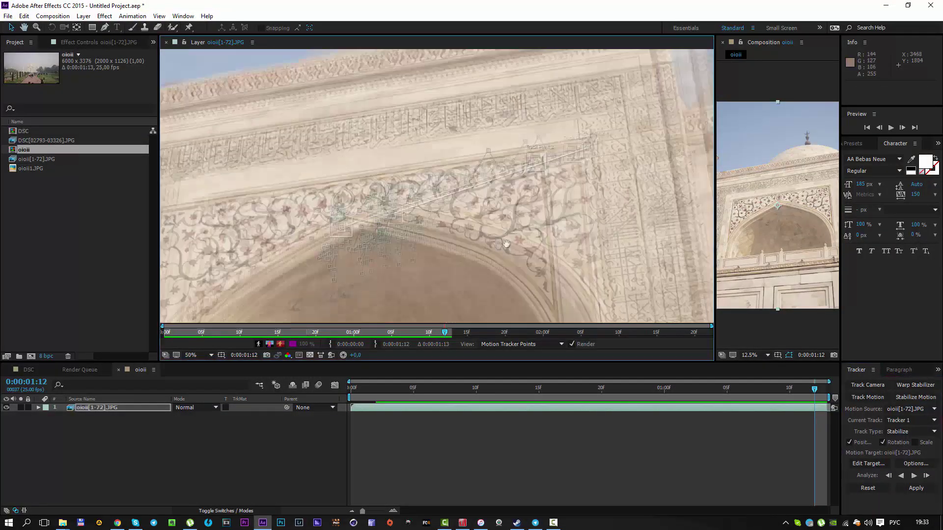
scroll(506, 244, down, 1)
Apply the stabilization in the X and Y dimensions and close the layer view to enlarge the composition view
click(551, 388)
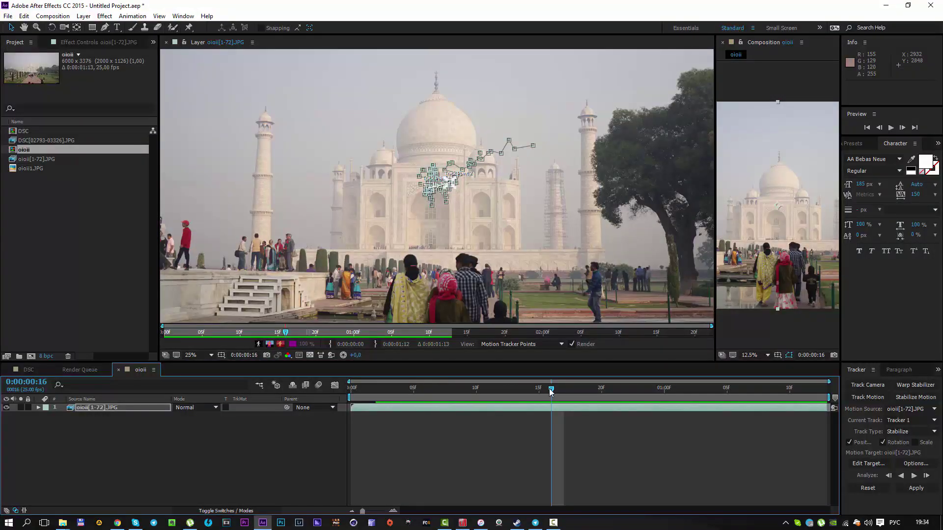
drag(551, 388, 777, 388)
click(913, 489)
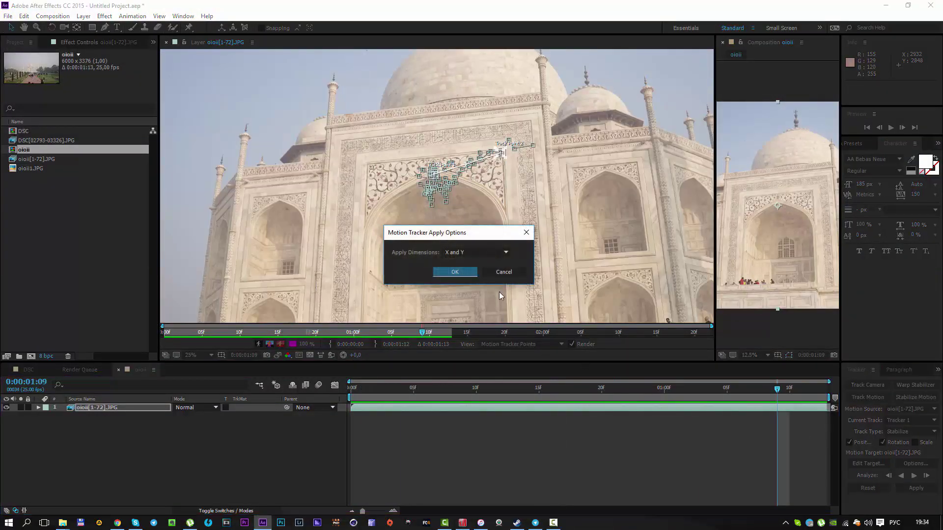
click(464, 272)
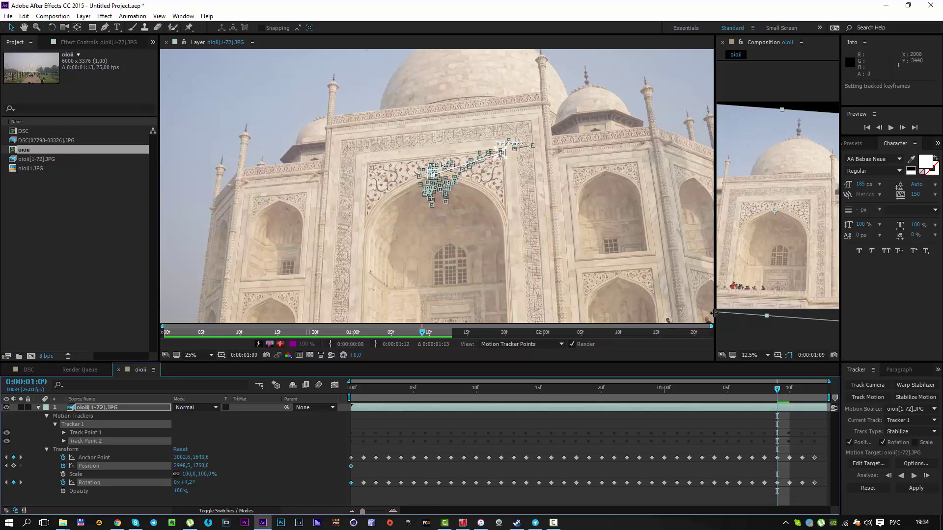
drag(716, 318, 240, 305)
click(166, 42)
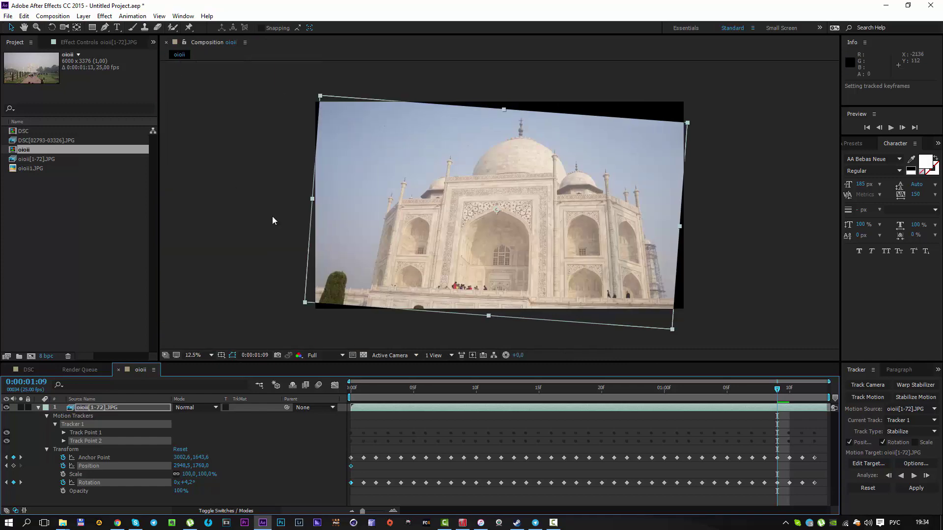
Preview the stabilized Taj Mahal sequence from the first frame
drag(370, 394, 359, 391)
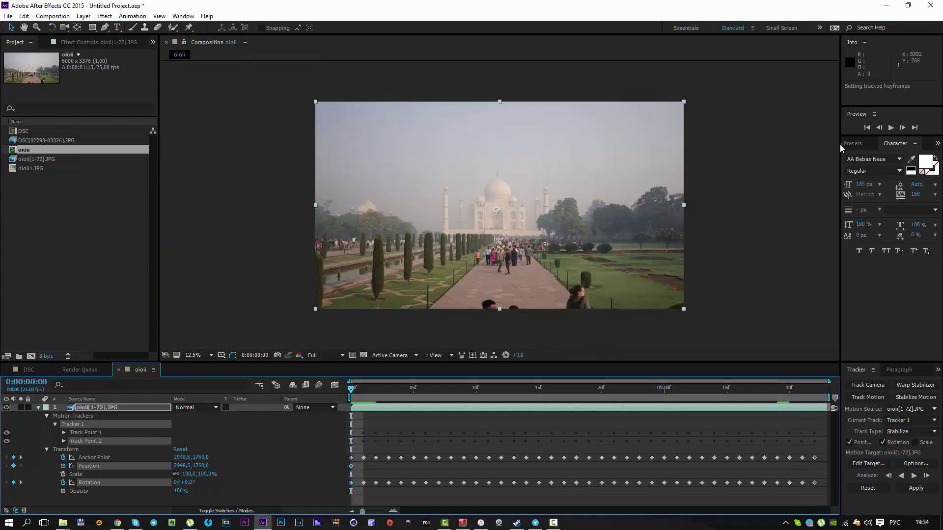
click(891, 127)
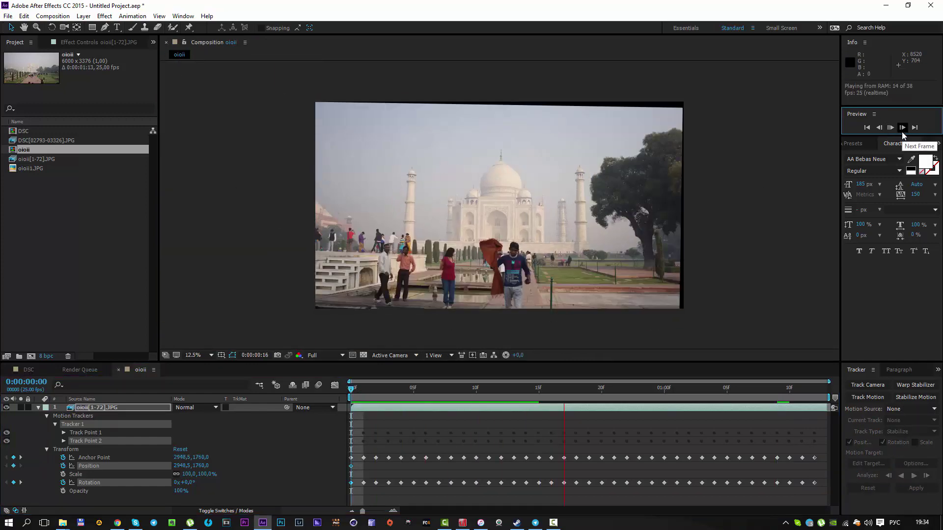
key(space)
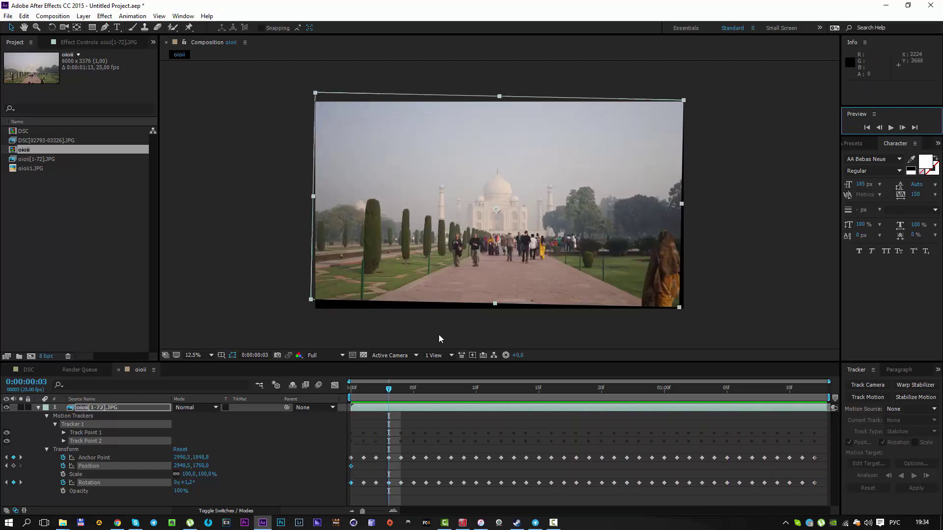
Collapse the image sequence layer's properties and add a null object to the composition
click(38, 407)
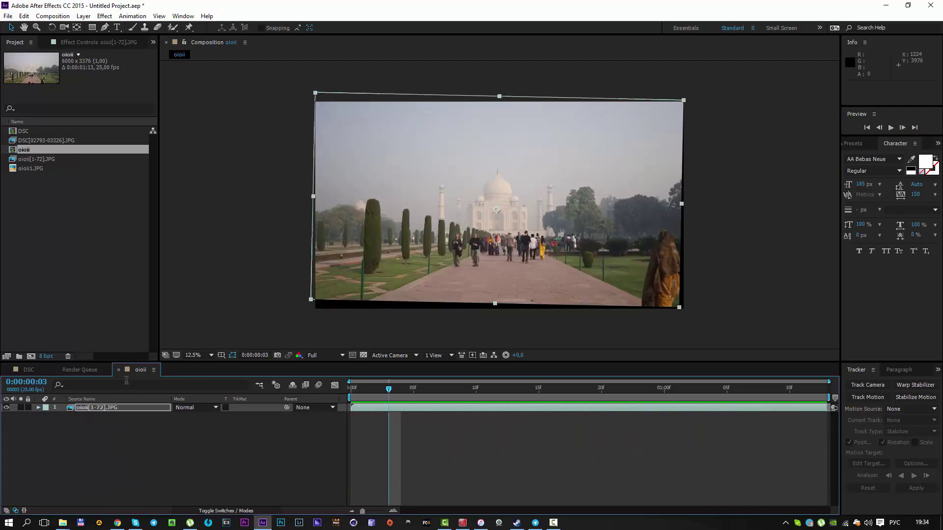
click(123, 407)
click(84, 16)
mouse_move(98, 29)
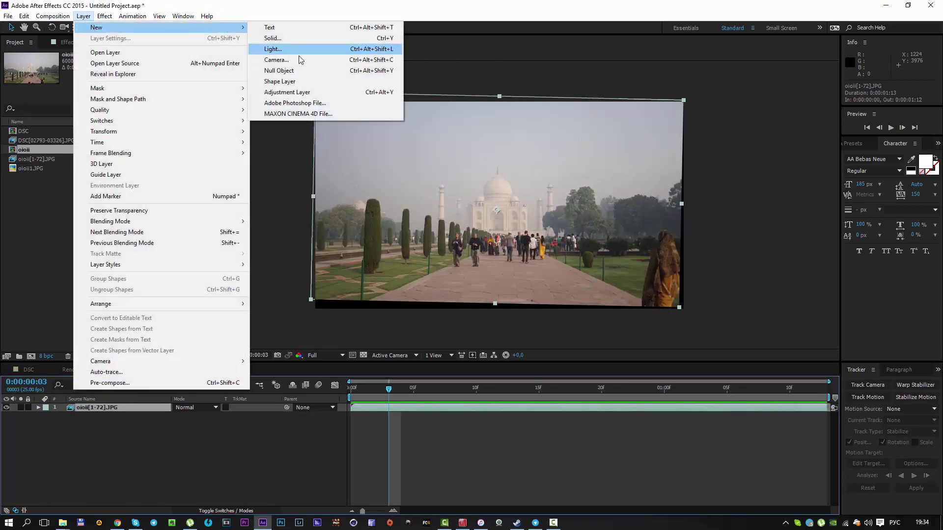
click(294, 70)
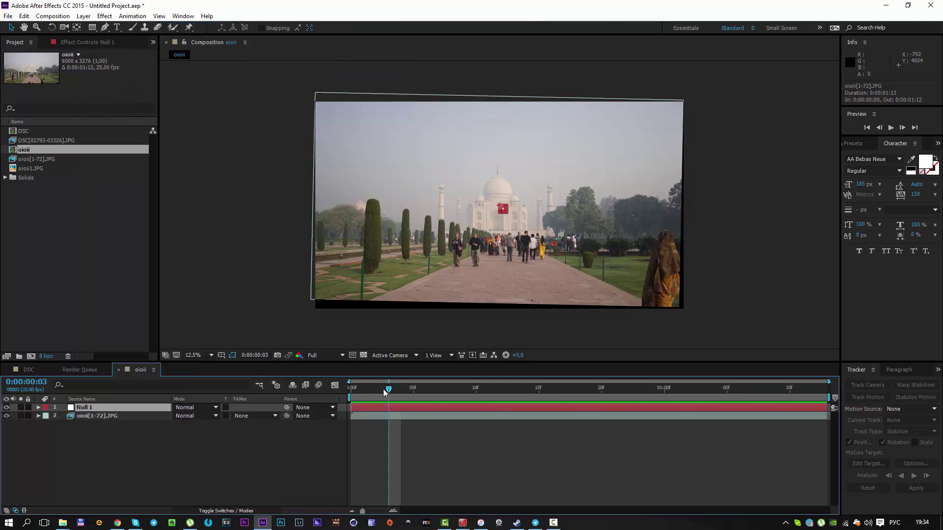
Parent the oioii[1-72].JPG layer to Null 1 at the first frame
key(Home)
click(138, 418)
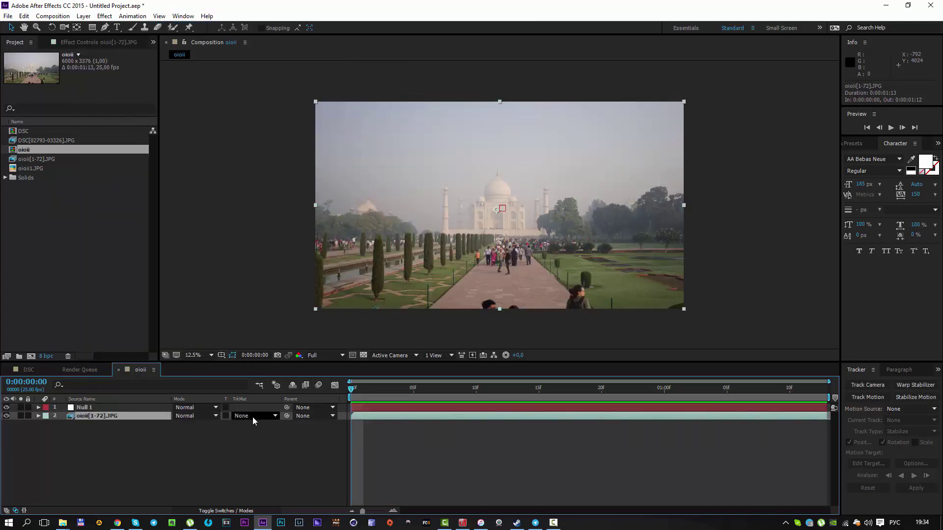
drag(287, 416, 109, 408)
Enable Position, Scale and Rotation keyframes on Null 1 at the first frame
click(105, 408)
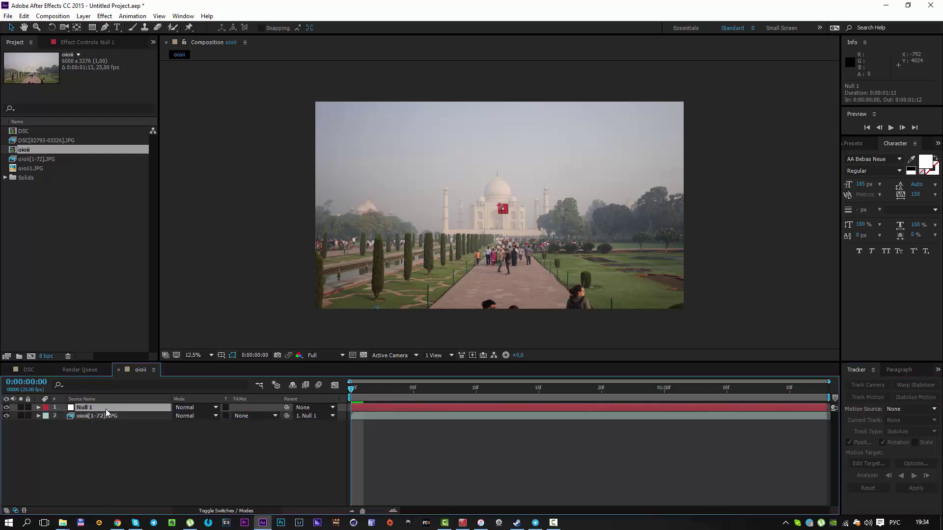
key(p)
click(63, 416)
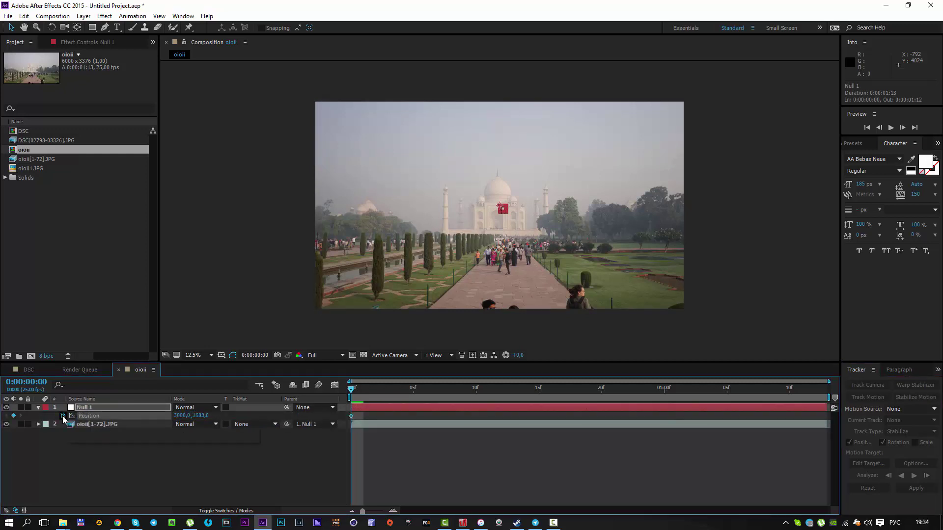
key(s)
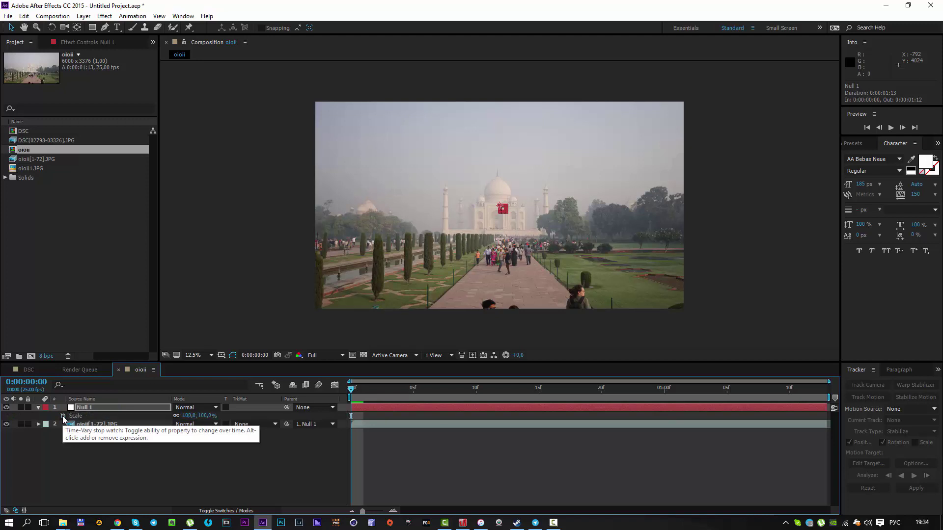
click(62, 416)
At 0:00:01:12, set Null 1's rotation to -5° and move it to position 3064, 1600 so the image fills the frame
drag(351, 390, 718, 414)
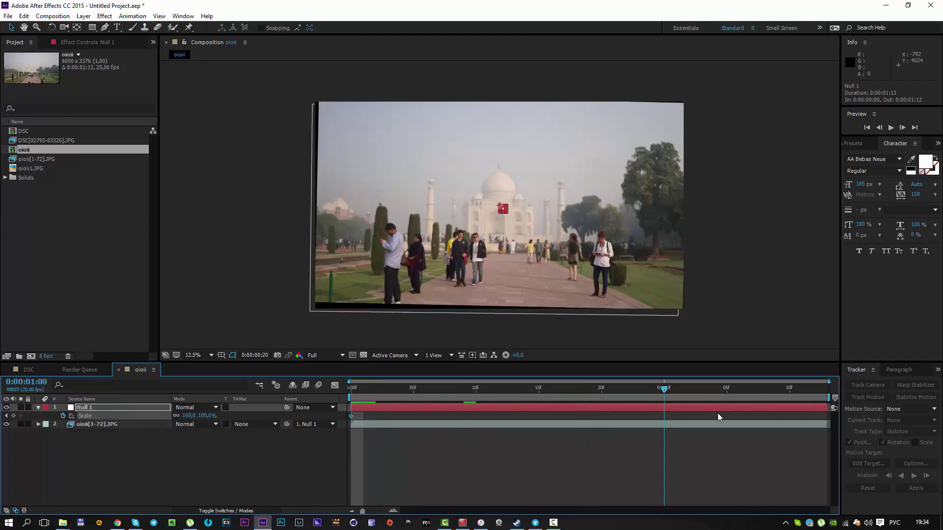
key(Page_Down)
key(Page_Down)
key(Page_Down)
key(Page_Down)
key(Page_Down)
key(Page_Down)
key(Page_Down)
key(Page_Down)
key(Page_Down)
key(Page_Down)
key(Page_Down)
key(Page_Down)
key(r)
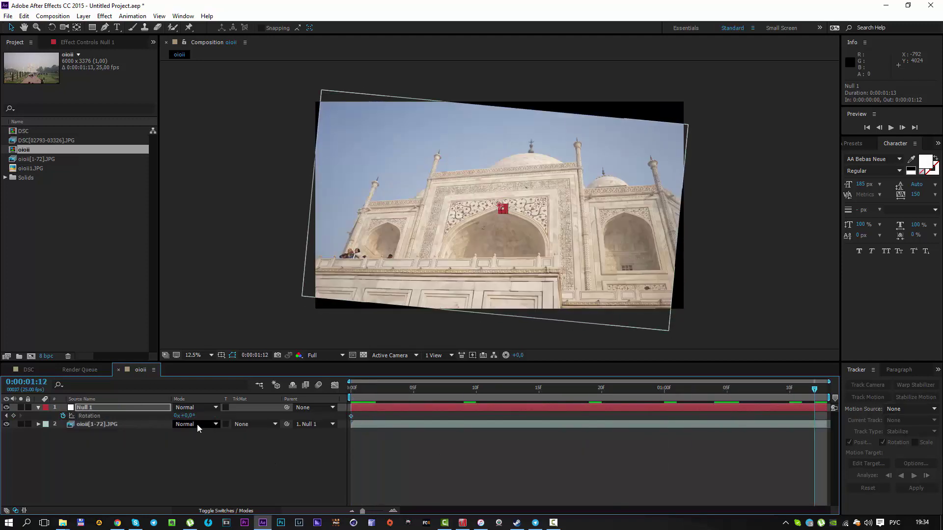
drag(184, 416, 189, 416)
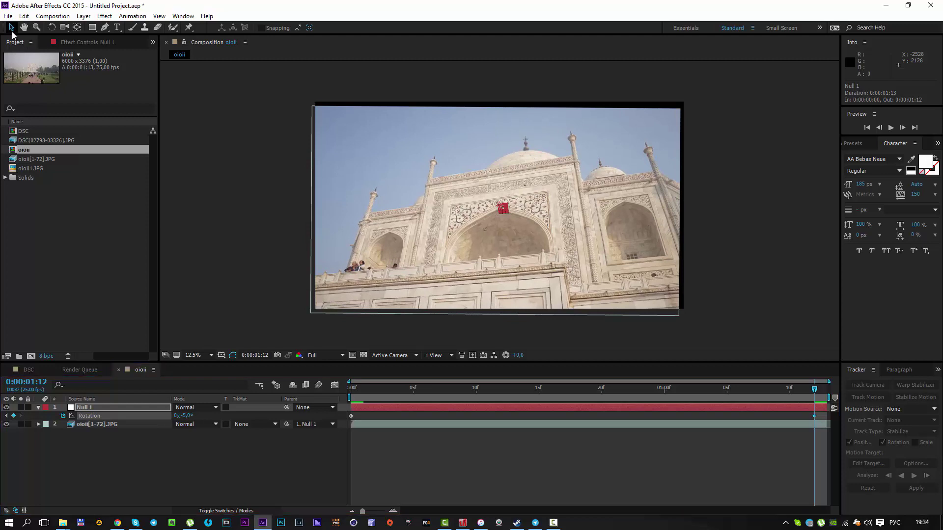
drag(503, 208, 505, 199)
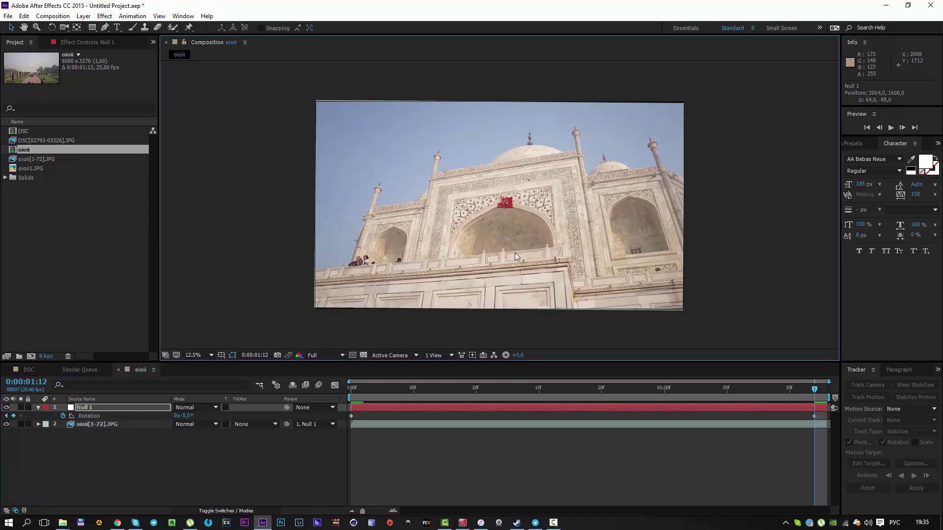
Keyframe Null 1's rotation at -0.2° at 0:00:00:17 to straighten the tilted horizon
click(568, 388)
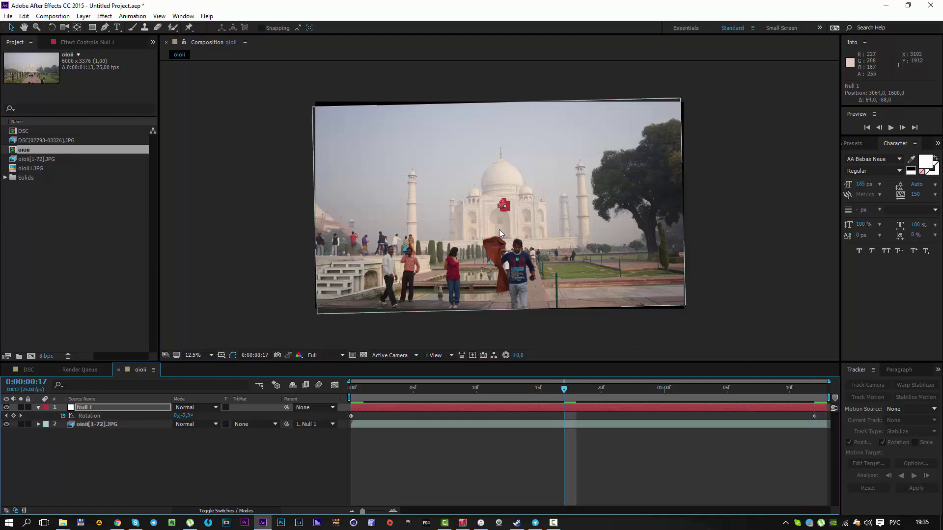
drag(183, 416, 189, 417)
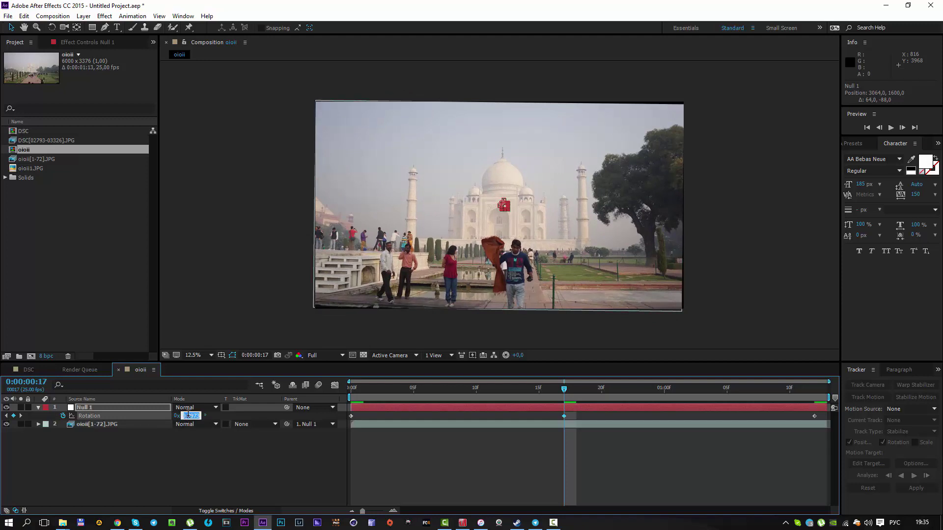
key(Return)
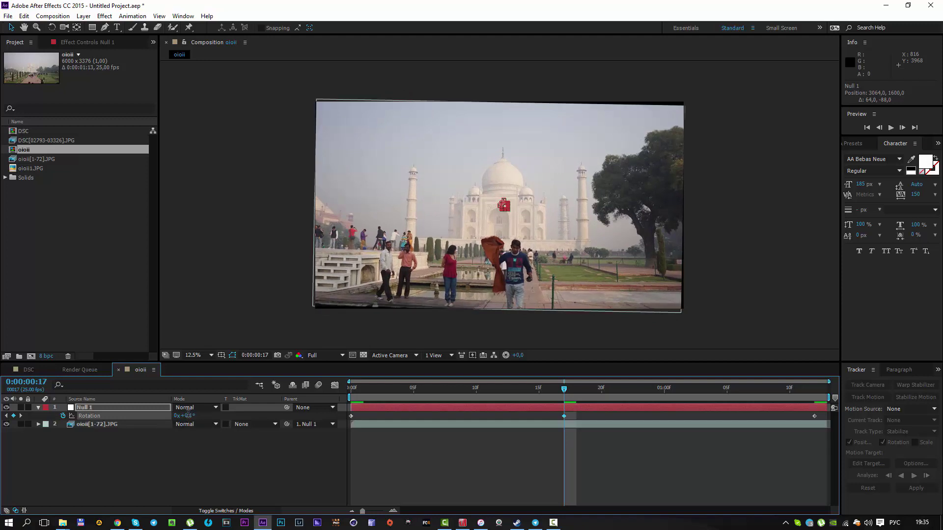
click(188, 416)
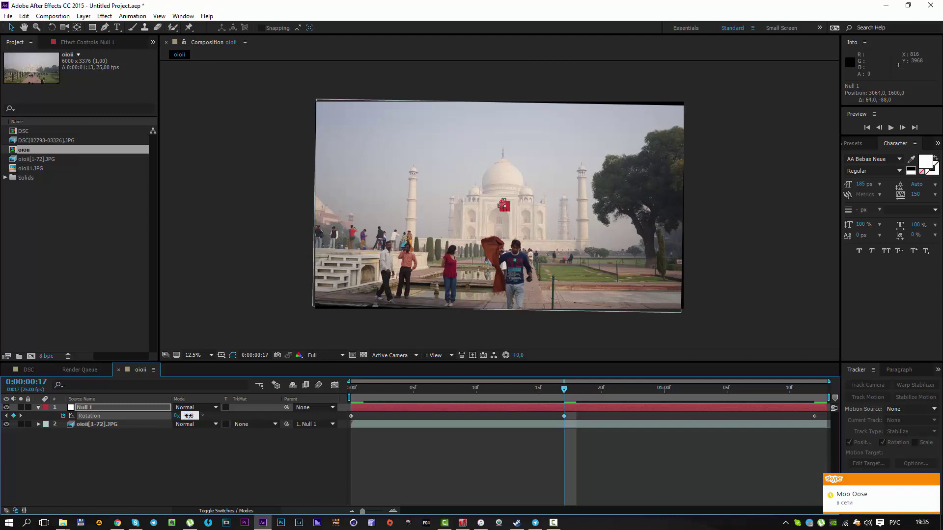
key(Return)
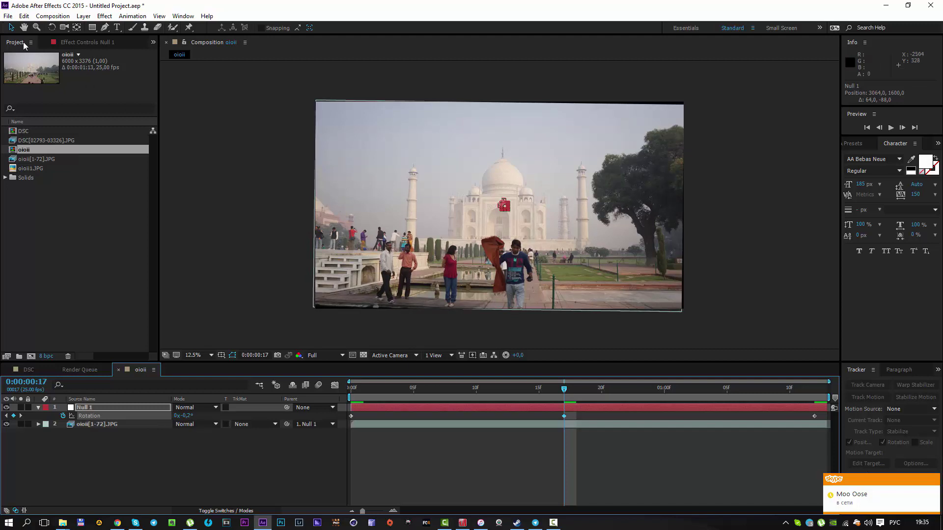
Fine-tune Null 1's rotation to -1.2° at 0:00:00:17 using the Rotation tool
click(53, 28)
drag(365, 168, 364, 170)
drag(363, 172, 364, 172)
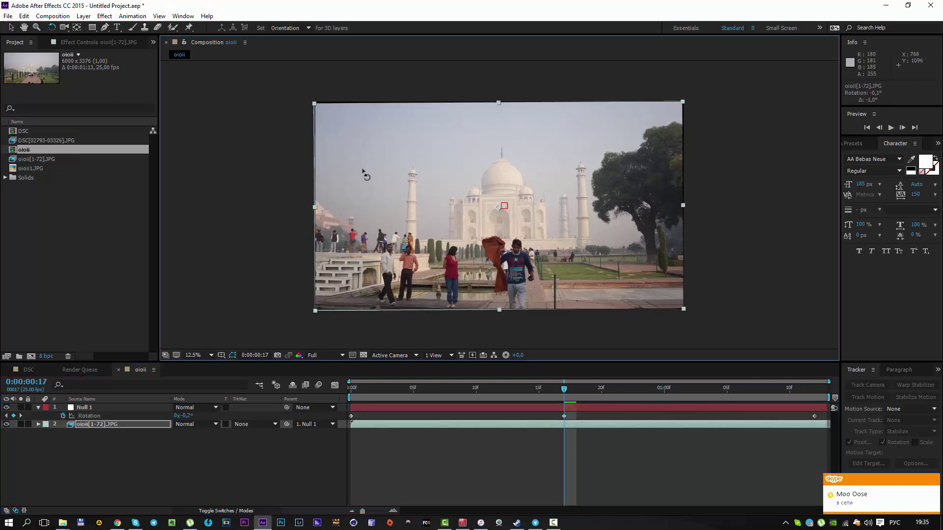
click(98, 409)
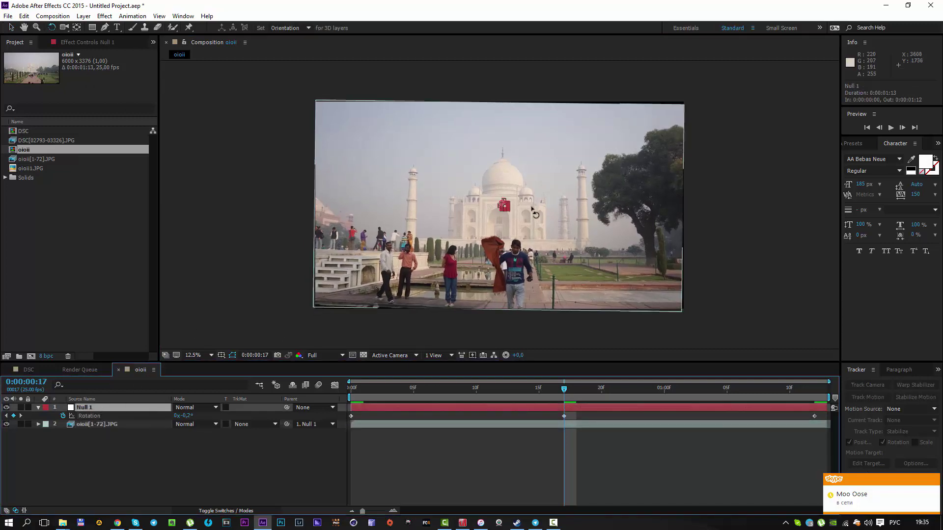
drag(515, 211, 722, 358)
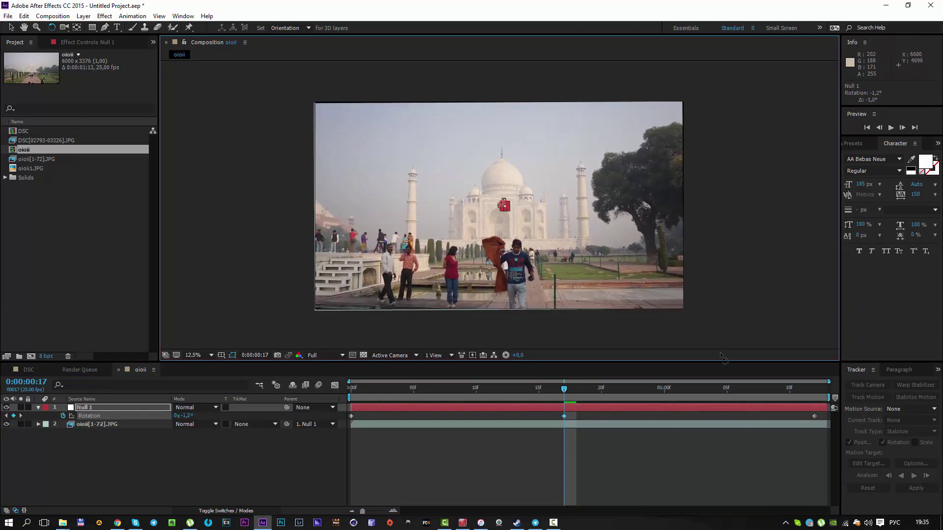
click(15, 28)
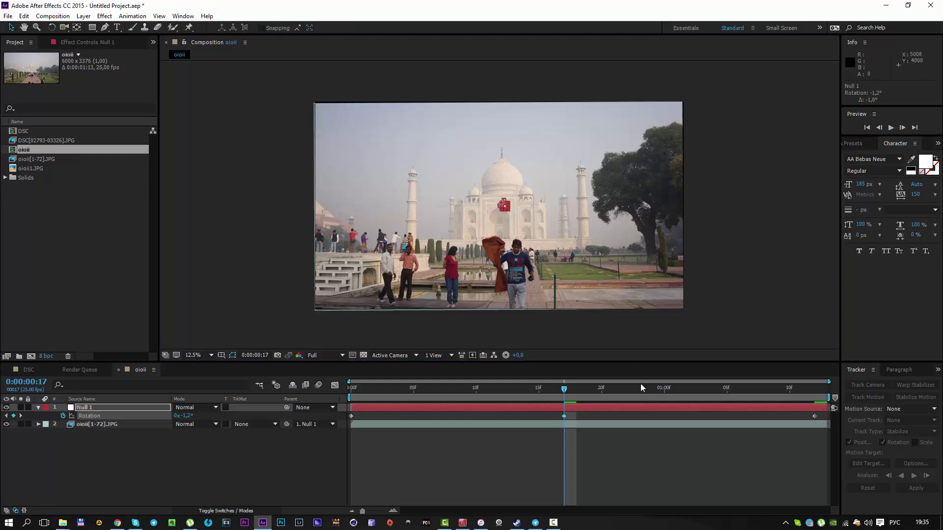
At 0:00:01:04, rotate Null 1 to about -1.6° and shift it upward to cover the black strip above the image
drag(572, 387, 715, 409)
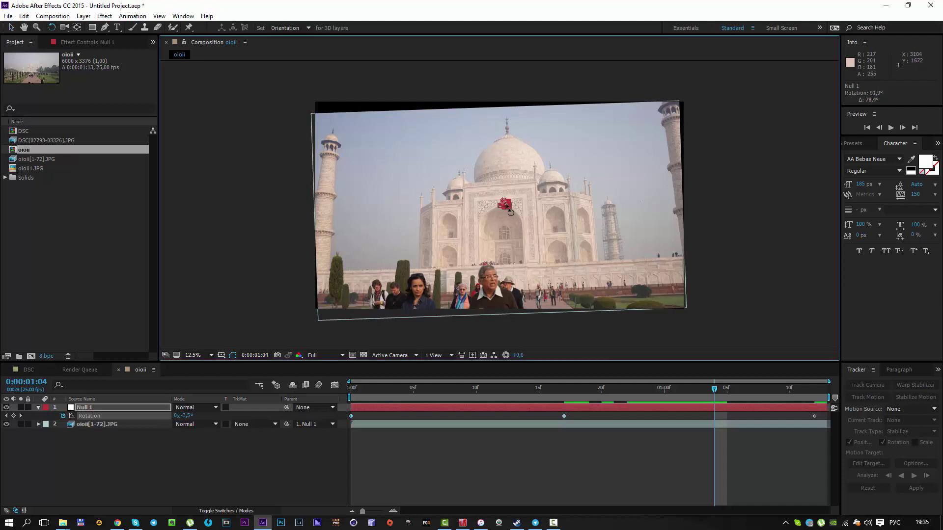
drag(511, 210, 684, 266)
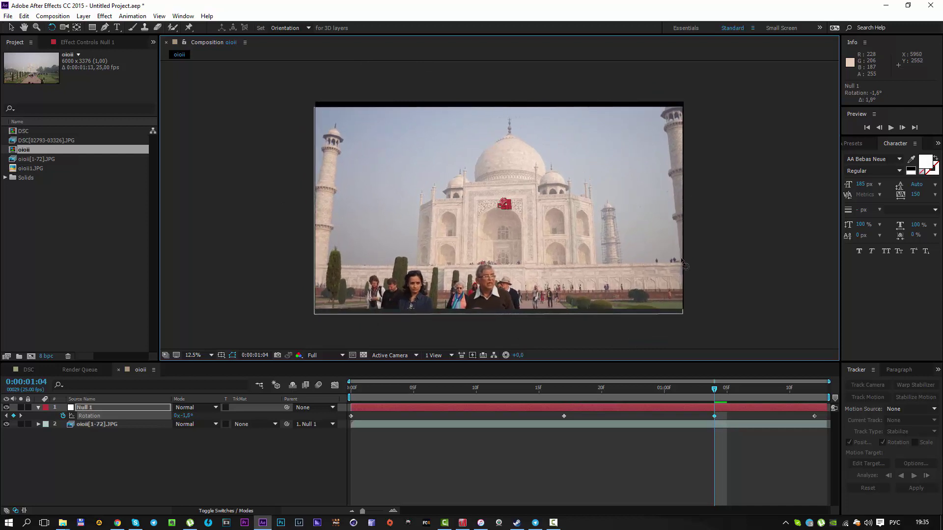
click(10, 27)
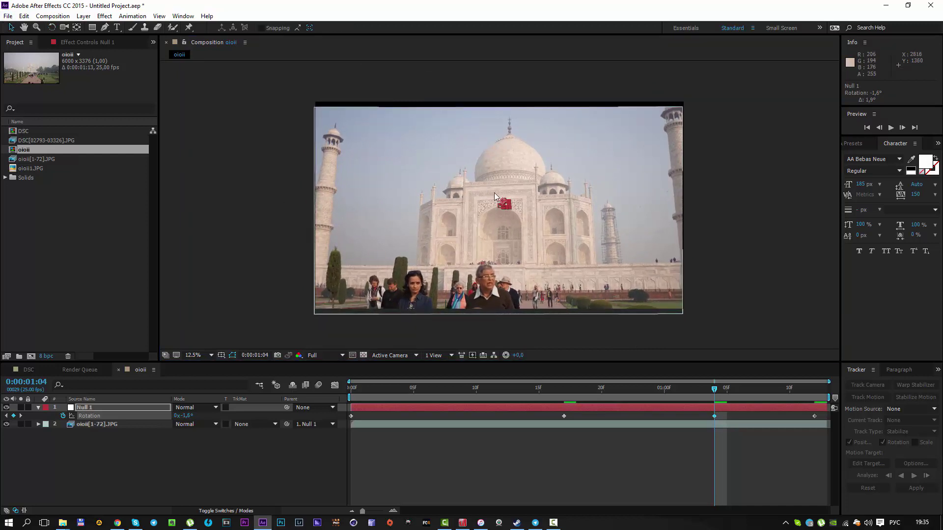
drag(501, 200, 505, 175)
At the first frame, set Null 1's rotation to 0° and move it to position 2992, 1688
drag(448, 388, 341, 398)
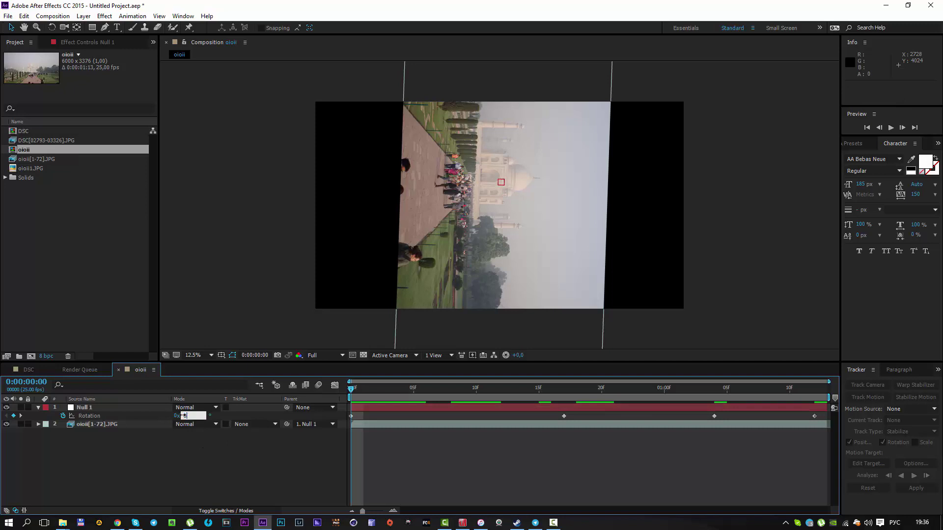
key(Return)
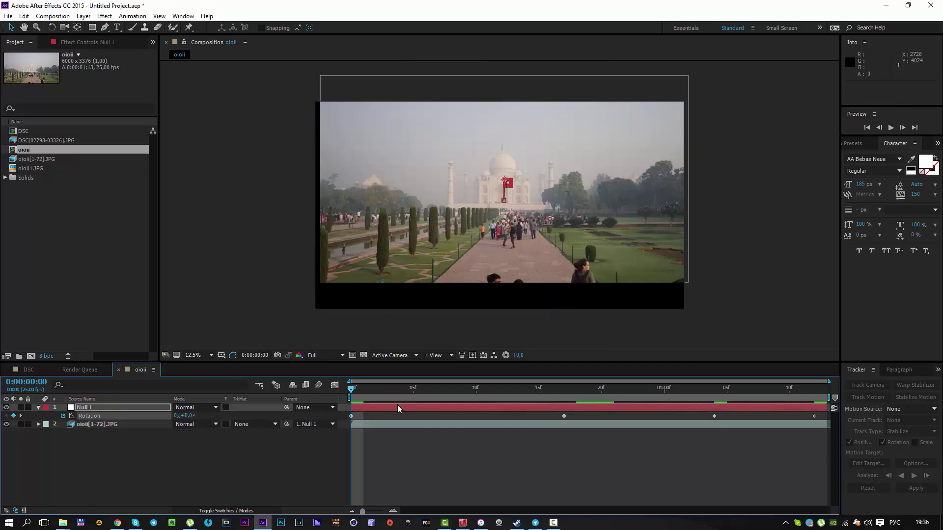
drag(506, 184, 500, 208)
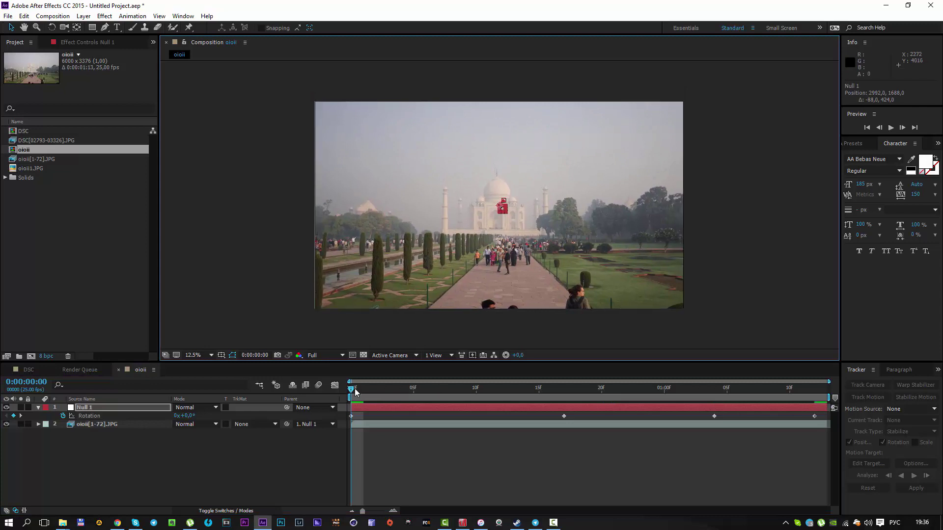
Check the keyframed framing and tilt around 0:00:00:09 and return to the first frame
drag(355, 388, 467, 413)
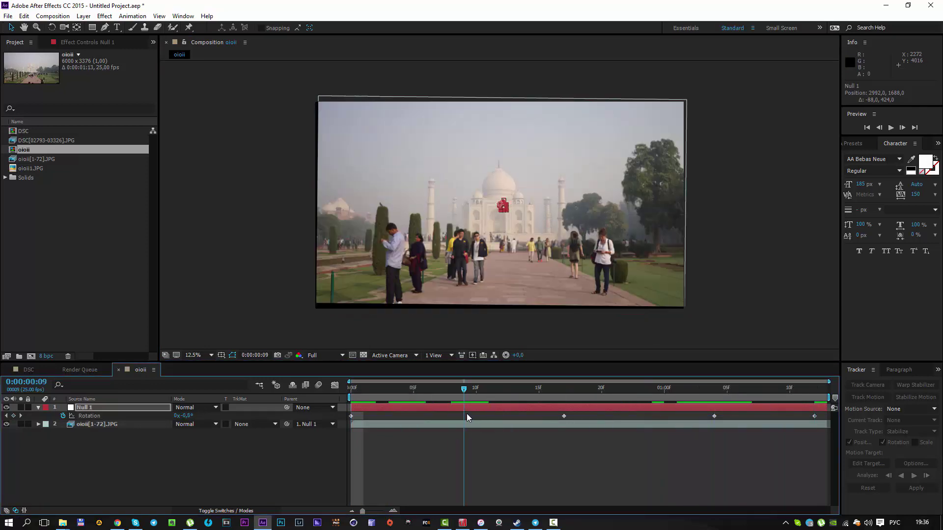
click(52, 28)
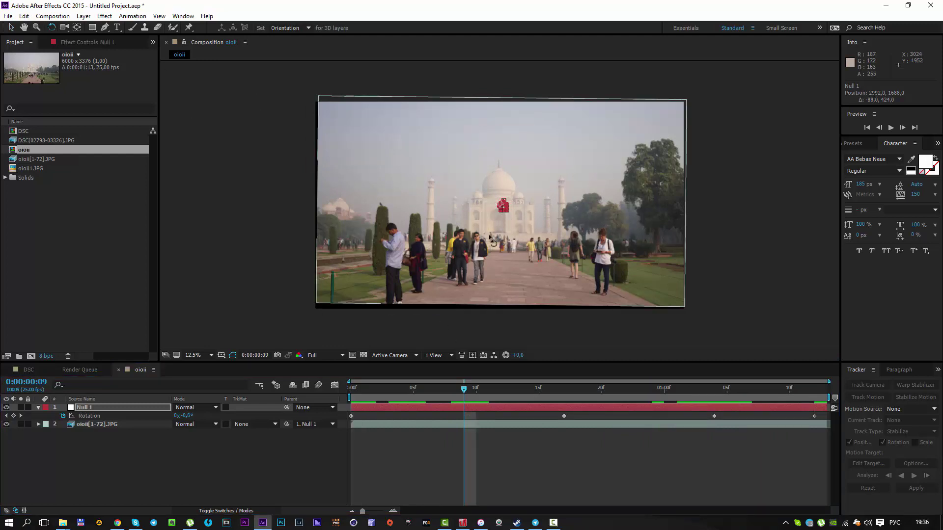
drag(461, 393, 309, 428)
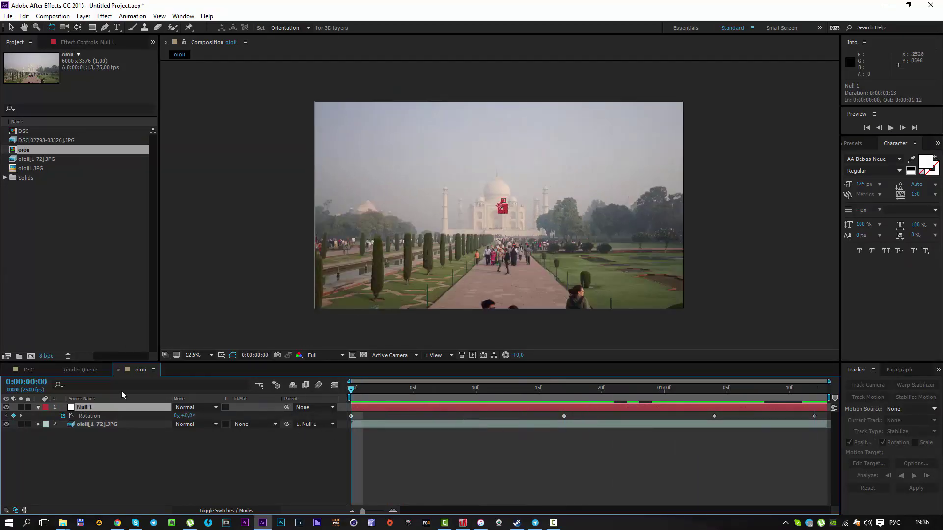
Add a second null object to the composition and parent Null 1 to it
click(84, 16)
mouse_move(101, 28)
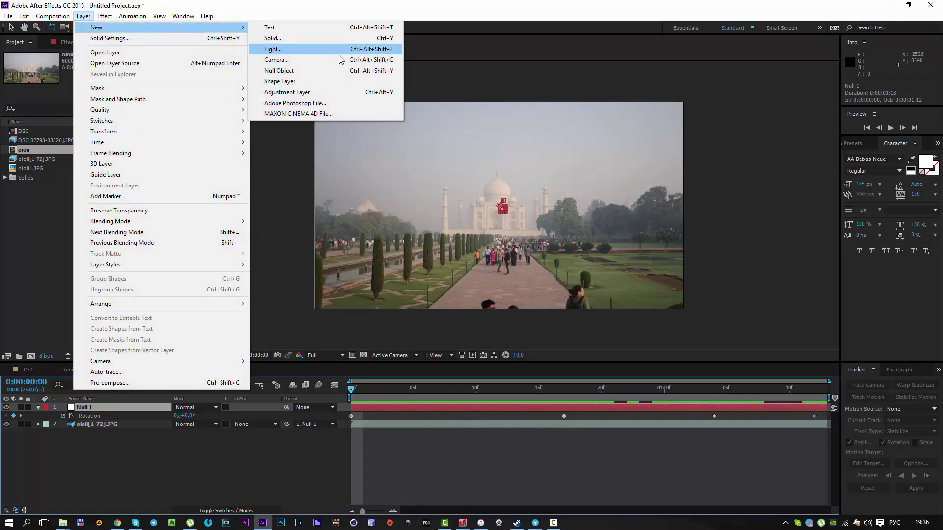
click(318, 74)
click(150, 417)
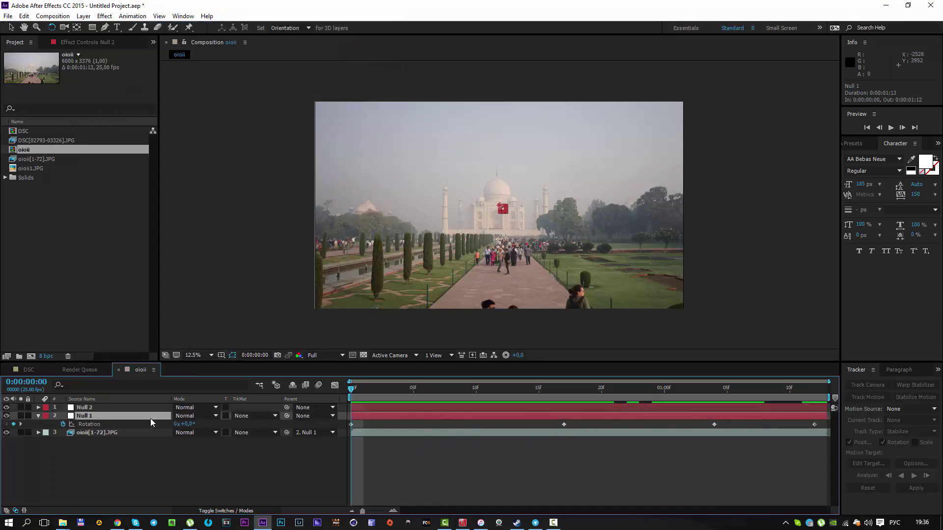
drag(287, 416, 116, 410)
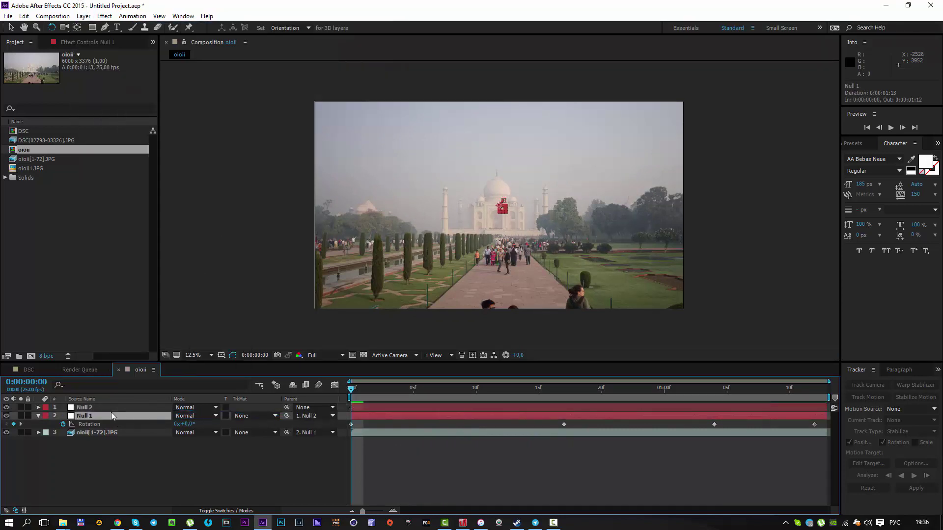
Scale Null 2 to 112% so the enlarged footage covers the black edges
click(110, 410)
key(s)
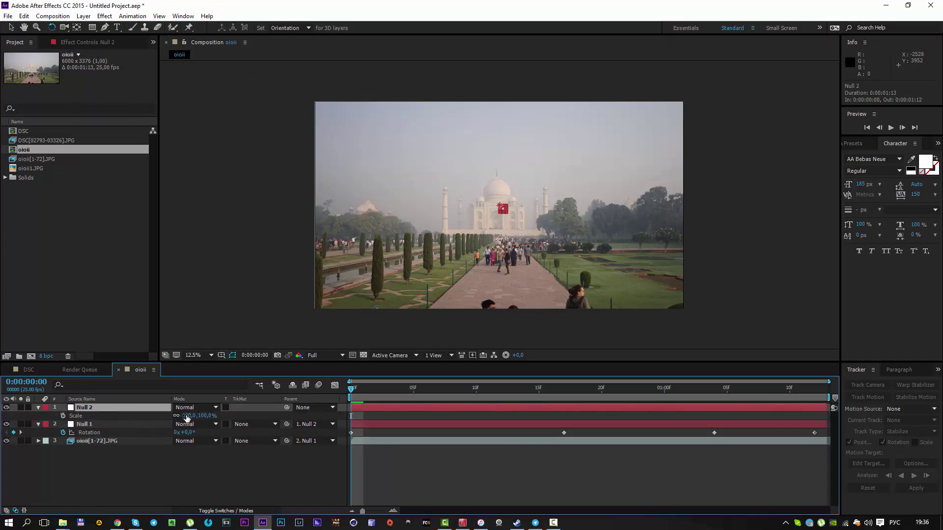
drag(187, 418, 194, 416)
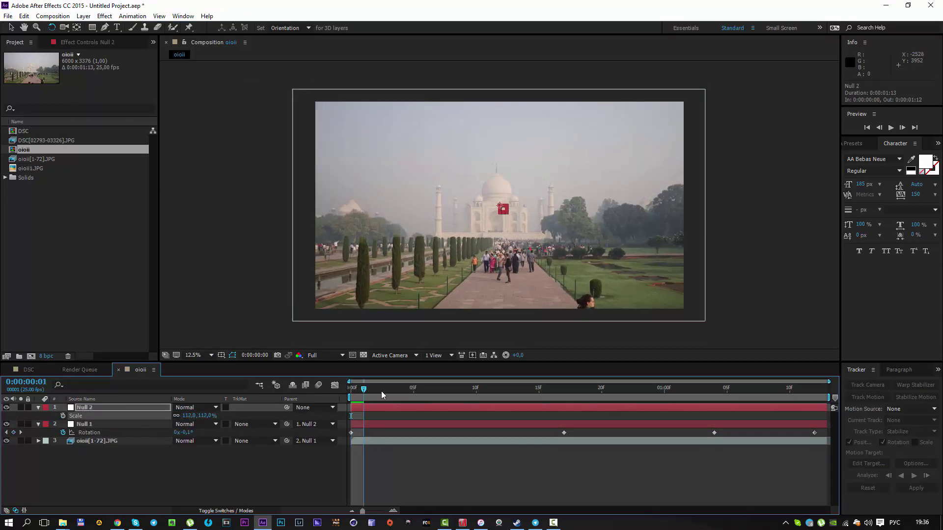
Preview the enlarged hyperlapse from the first frame to check the edges and the motion
drag(383, 393, 341, 413)
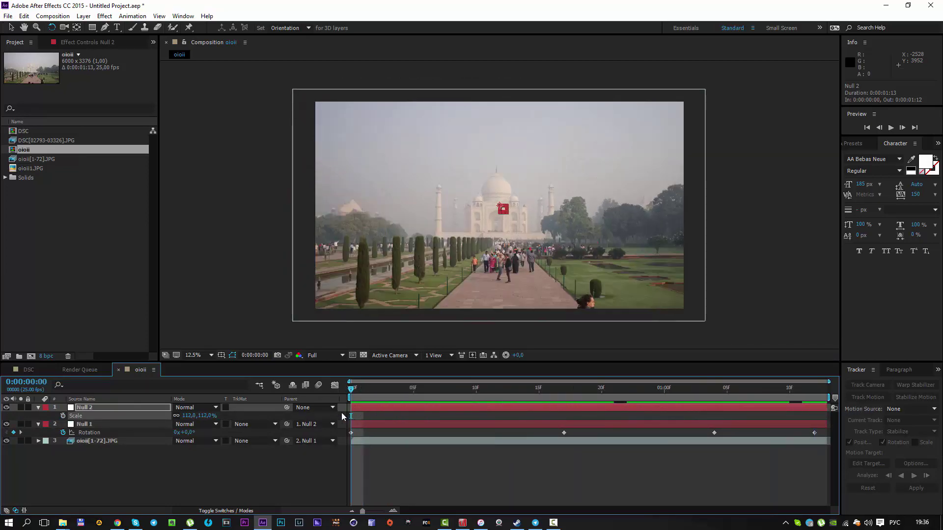
click(891, 128)
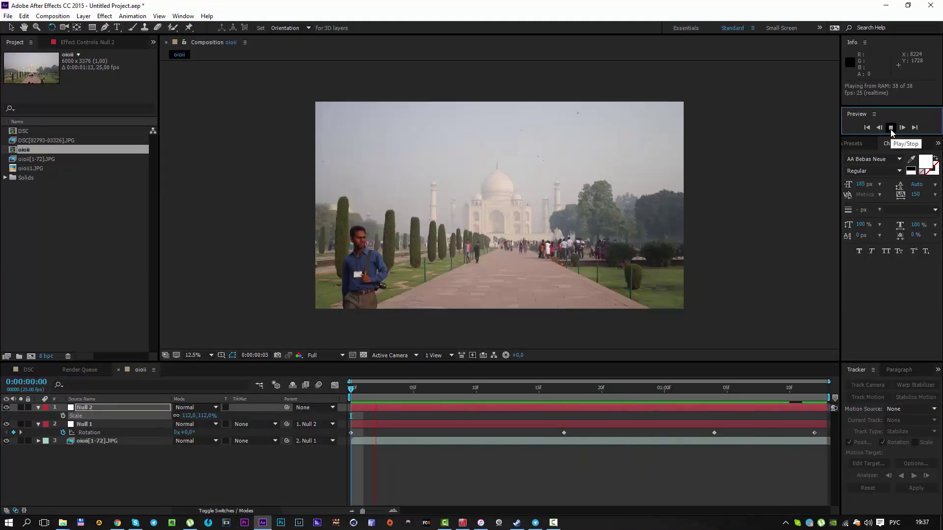
key(space)
Pre-compose Null 2, Null 1 and oioii[1-72].JPG with all attributes moved into the new composition, and apply Warp Stabilizer to it
shift+click(98, 441)
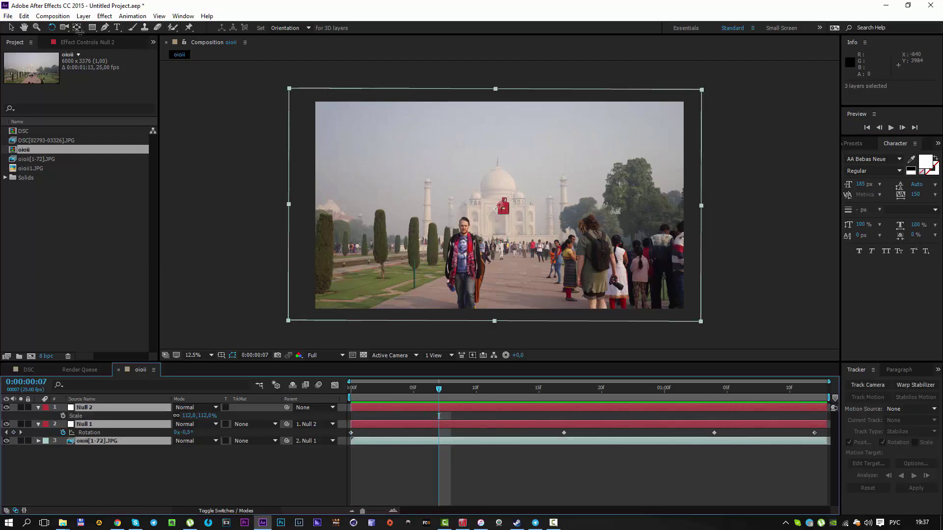
click(82, 18)
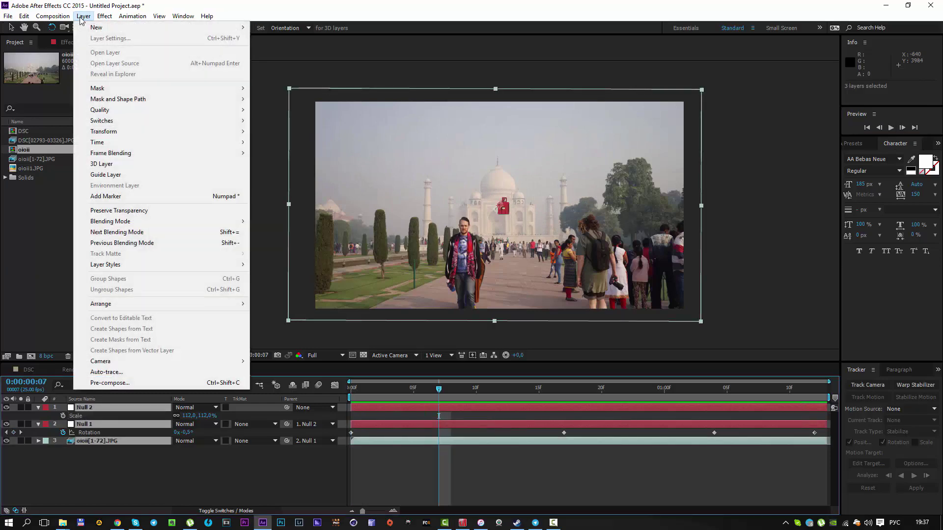
click(109, 385)
click(486, 316)
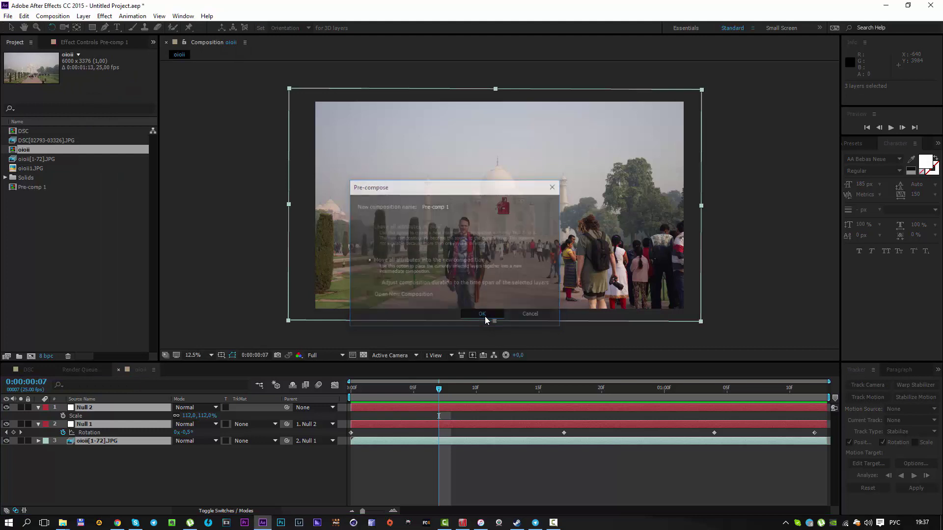
click(916, 385)
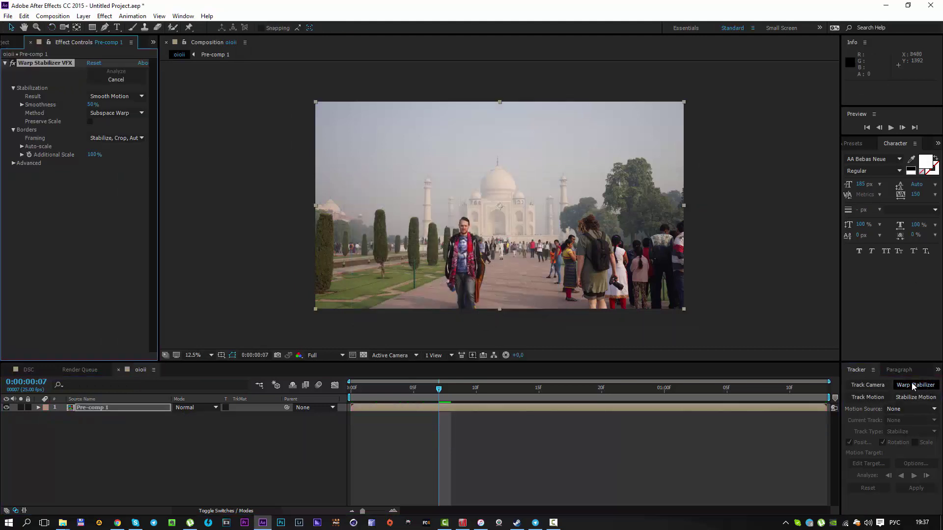